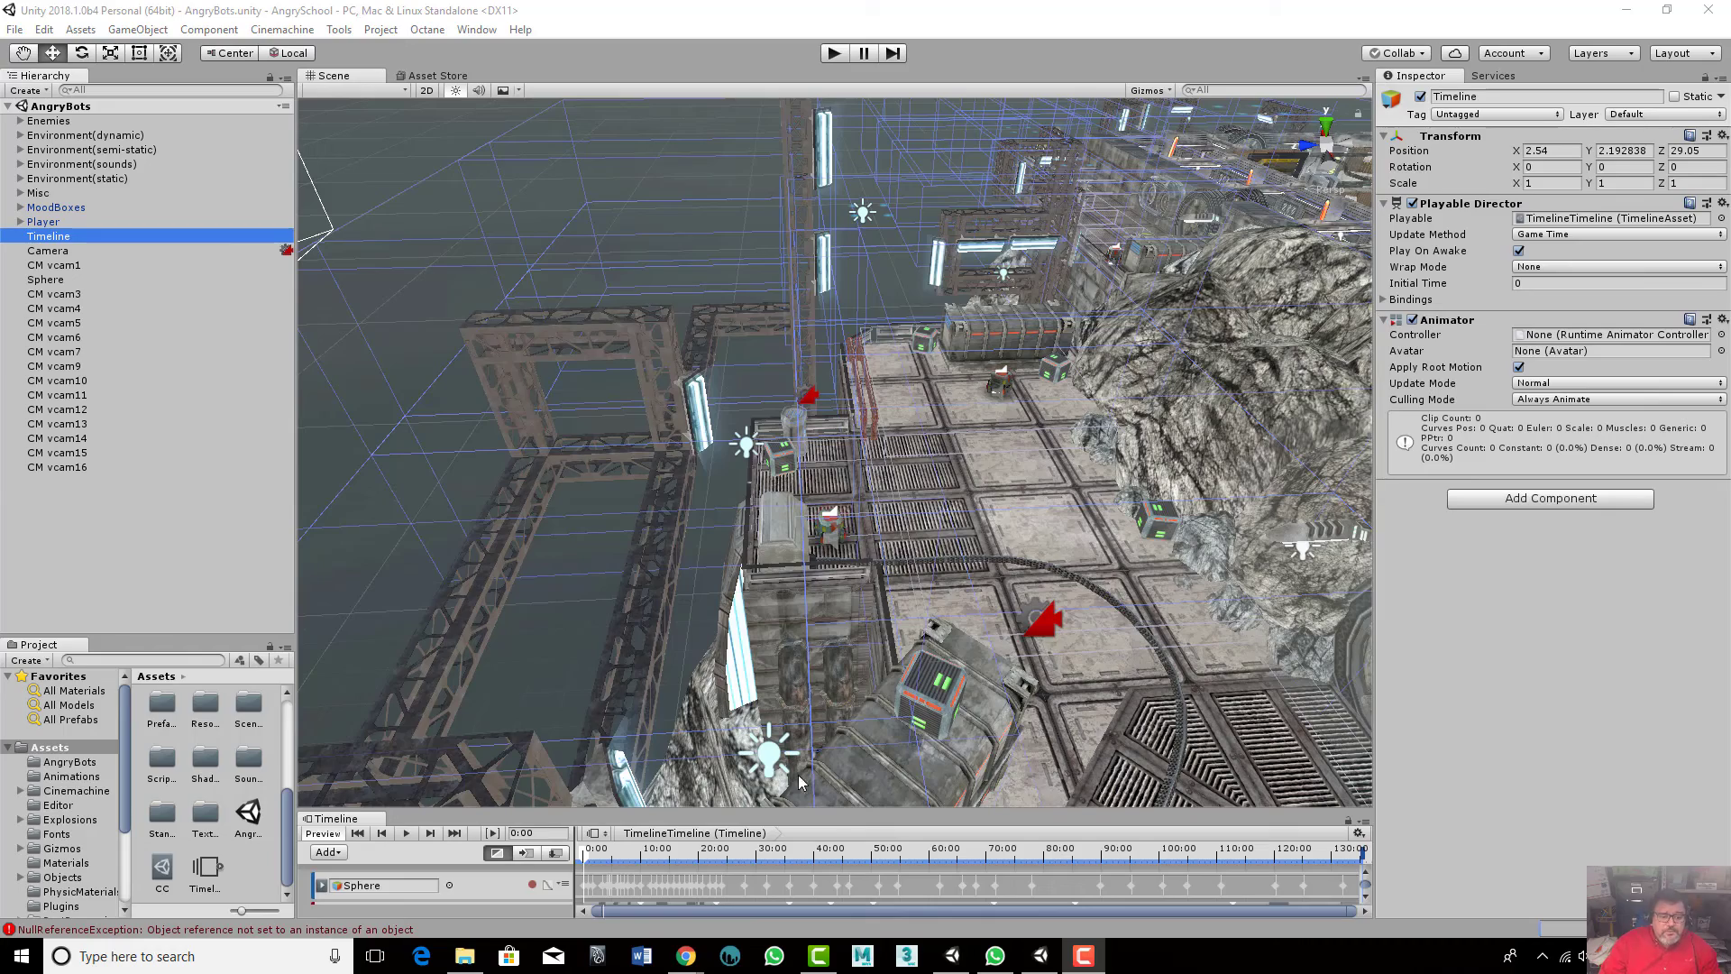
- Enlarge the Timeline panel so both the Sphere and Camera tracks are visible
drag(812, 816, 814, 735)
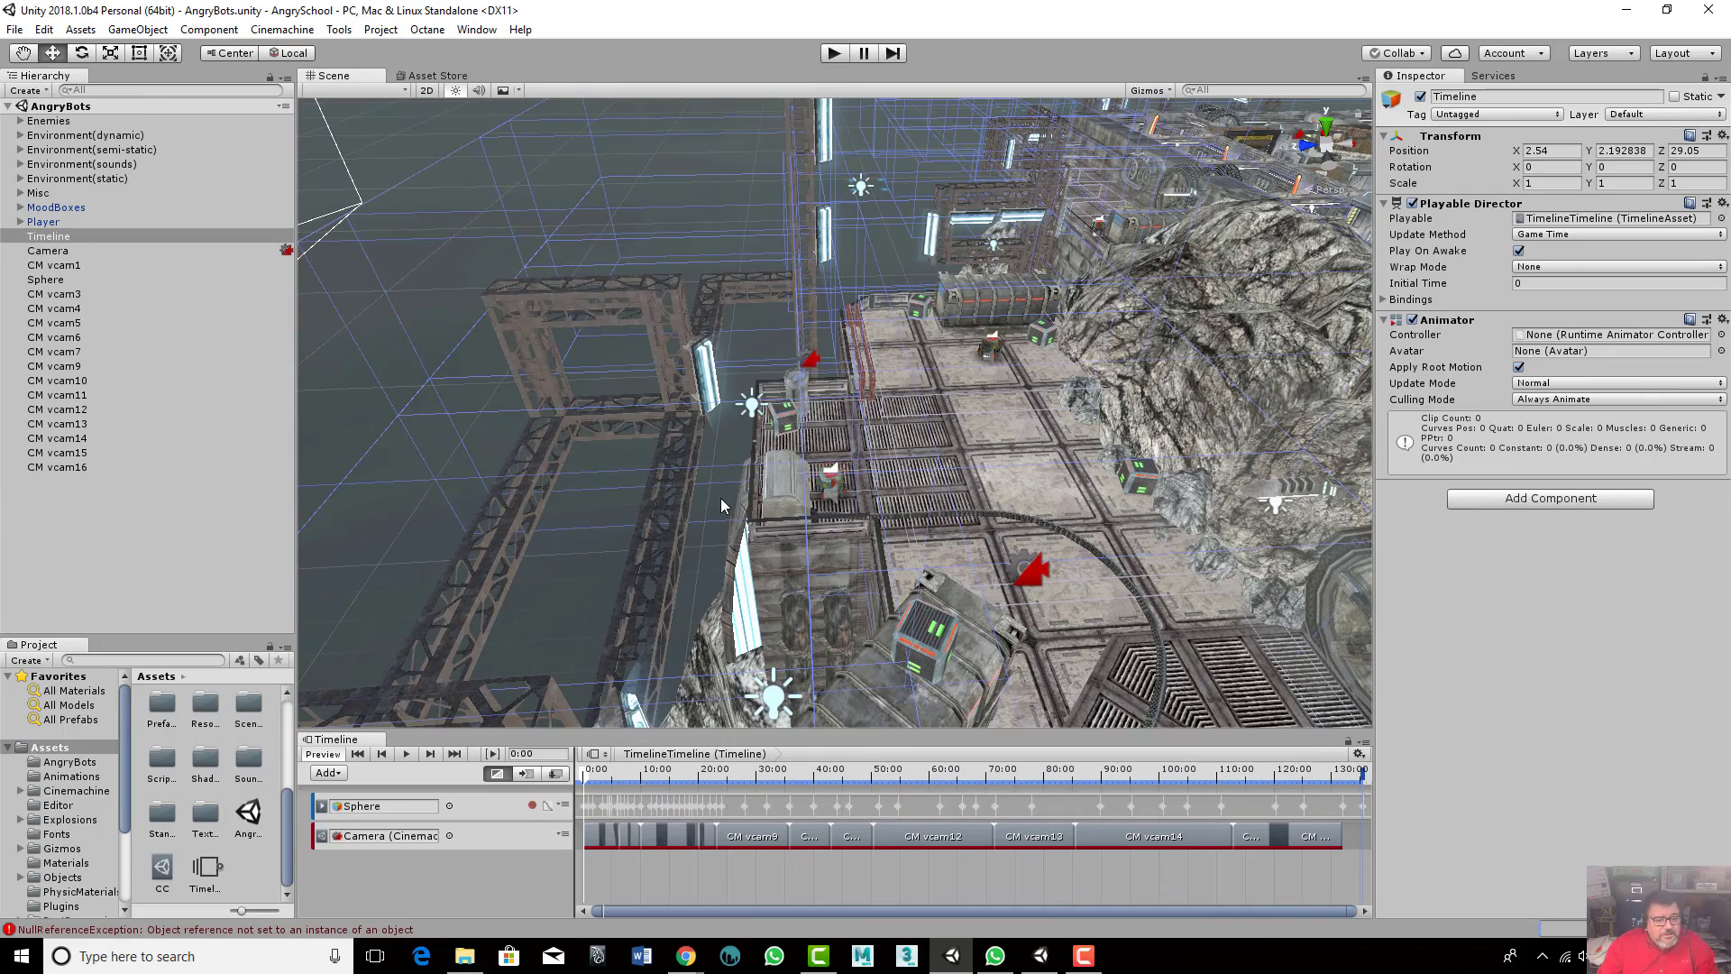
- Orbit, pan and zoom around the AngryBots level in the Scene view to examine its layout
scroll(972, 393, up, 5)
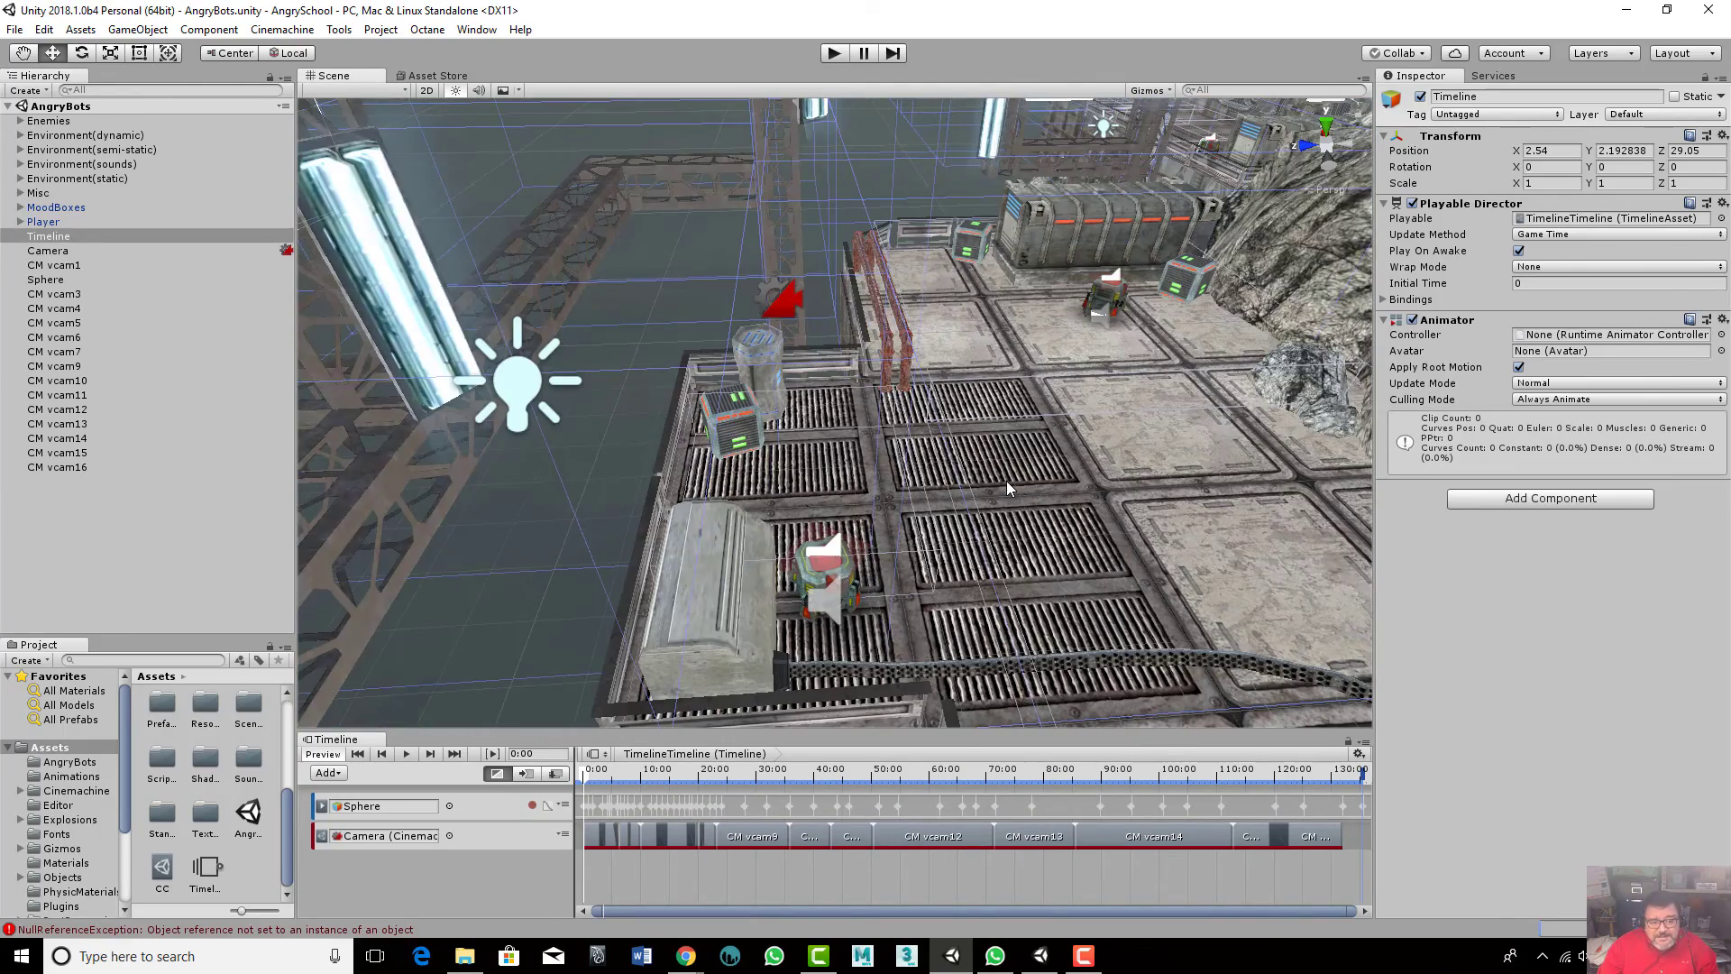
alt+drag(973, 422, 1034, 471)
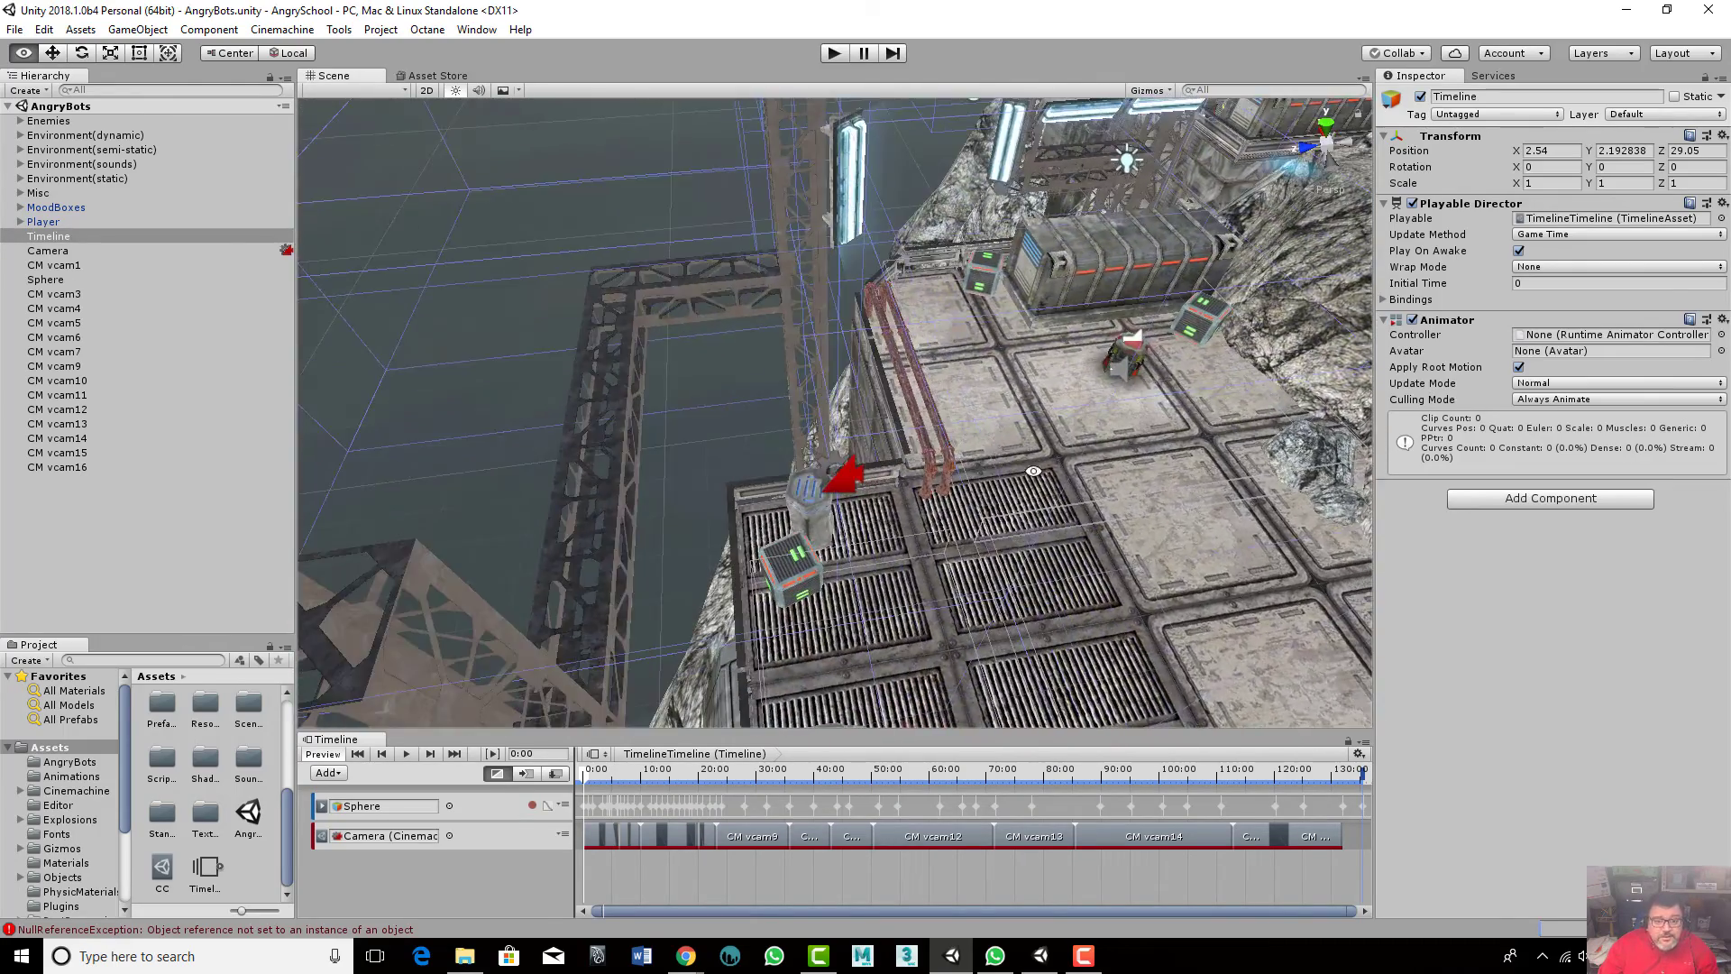
middle_drag(1100, 495, 487, 491)
scroll(886, 442, down, 4)
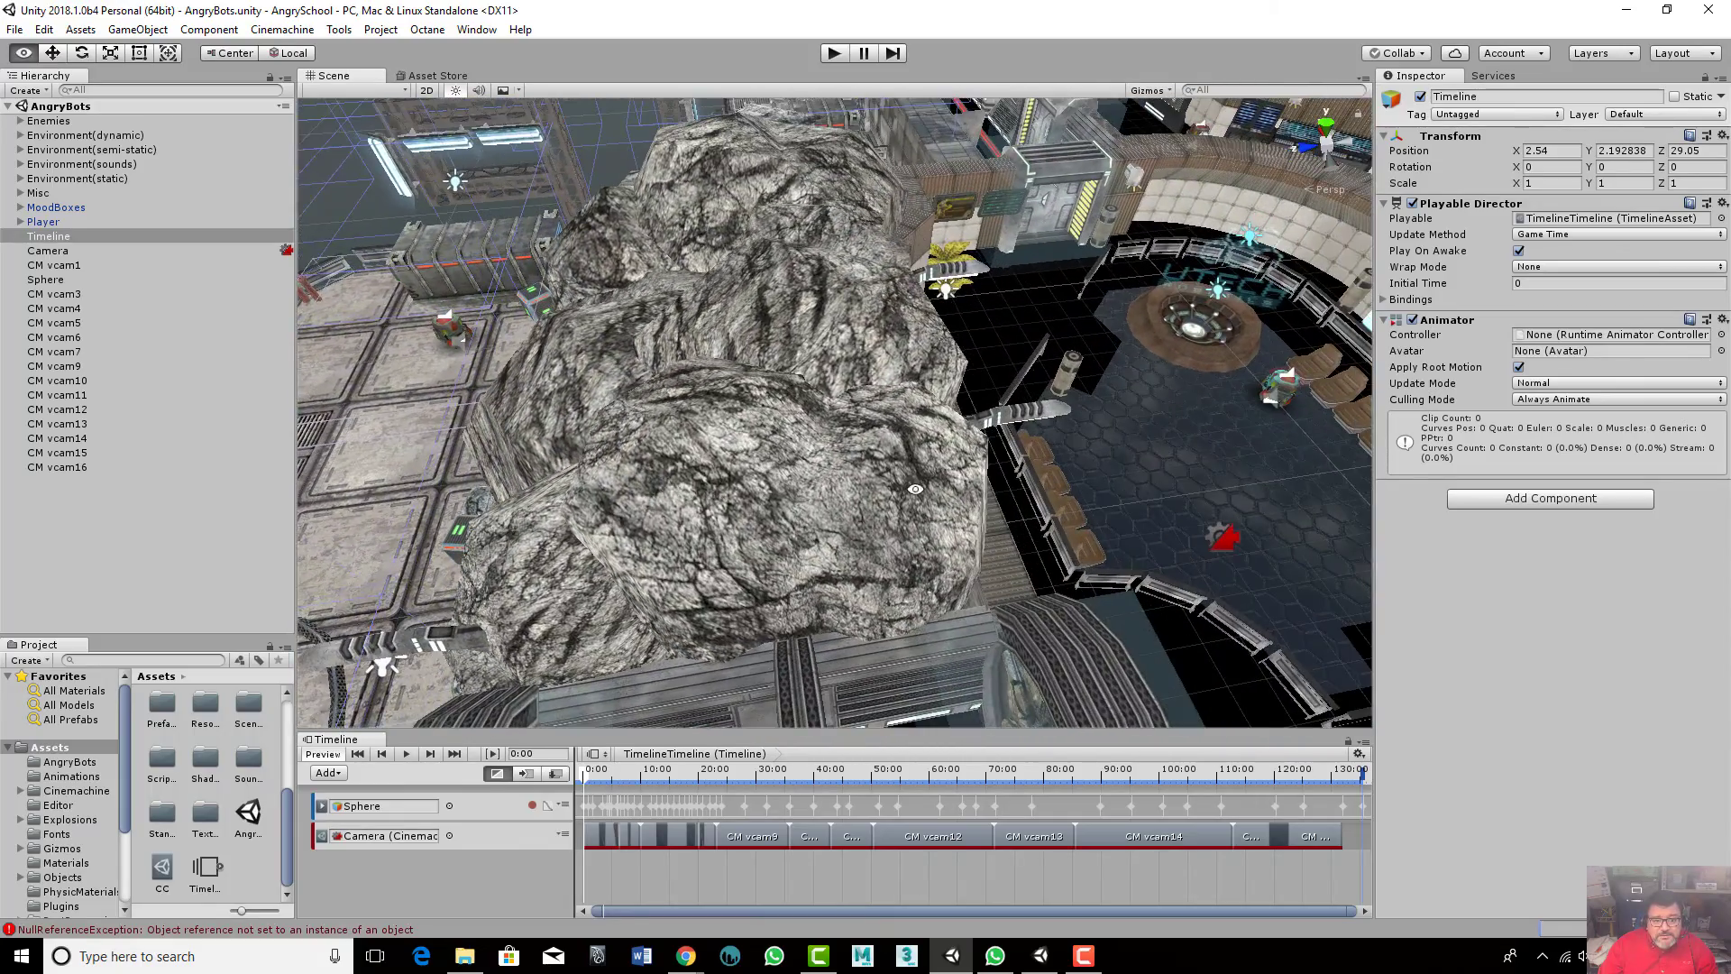
alt+drag(1124, 481, 1049, 469)
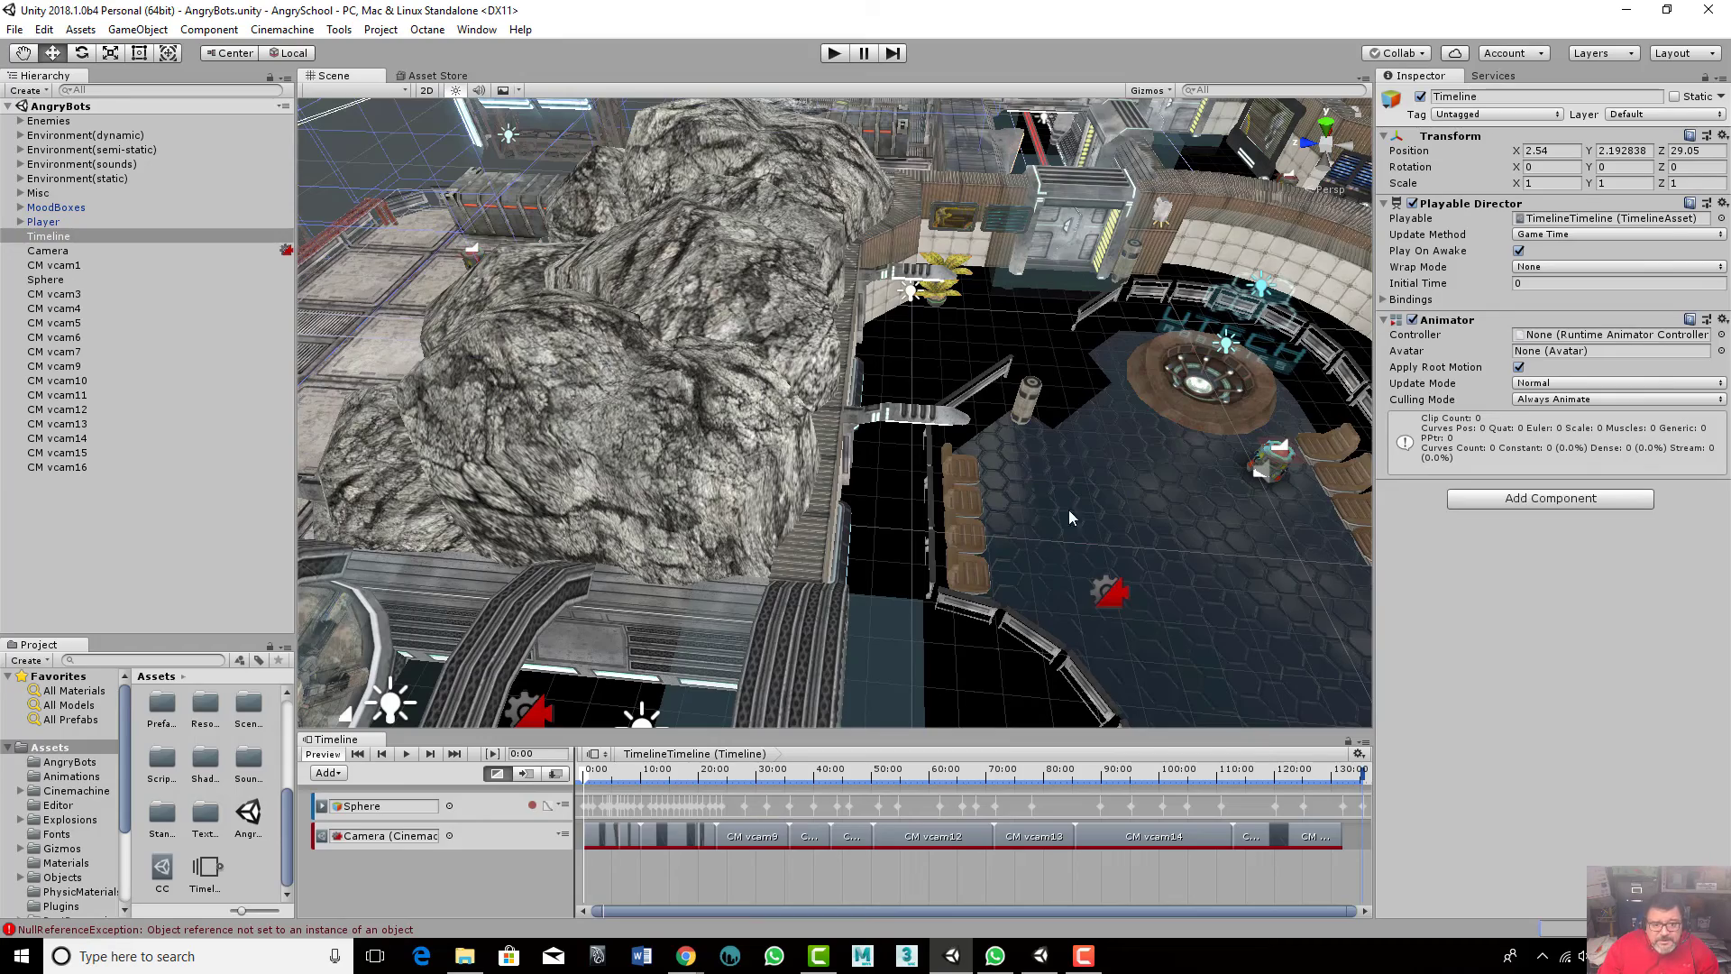
scroll(1138, 486, up, 2)
middle_drag(1163, 496, 967, 542)
alt+drag(967, 541, 1279, 431)
alt+drag(924, 541, 839, 493)
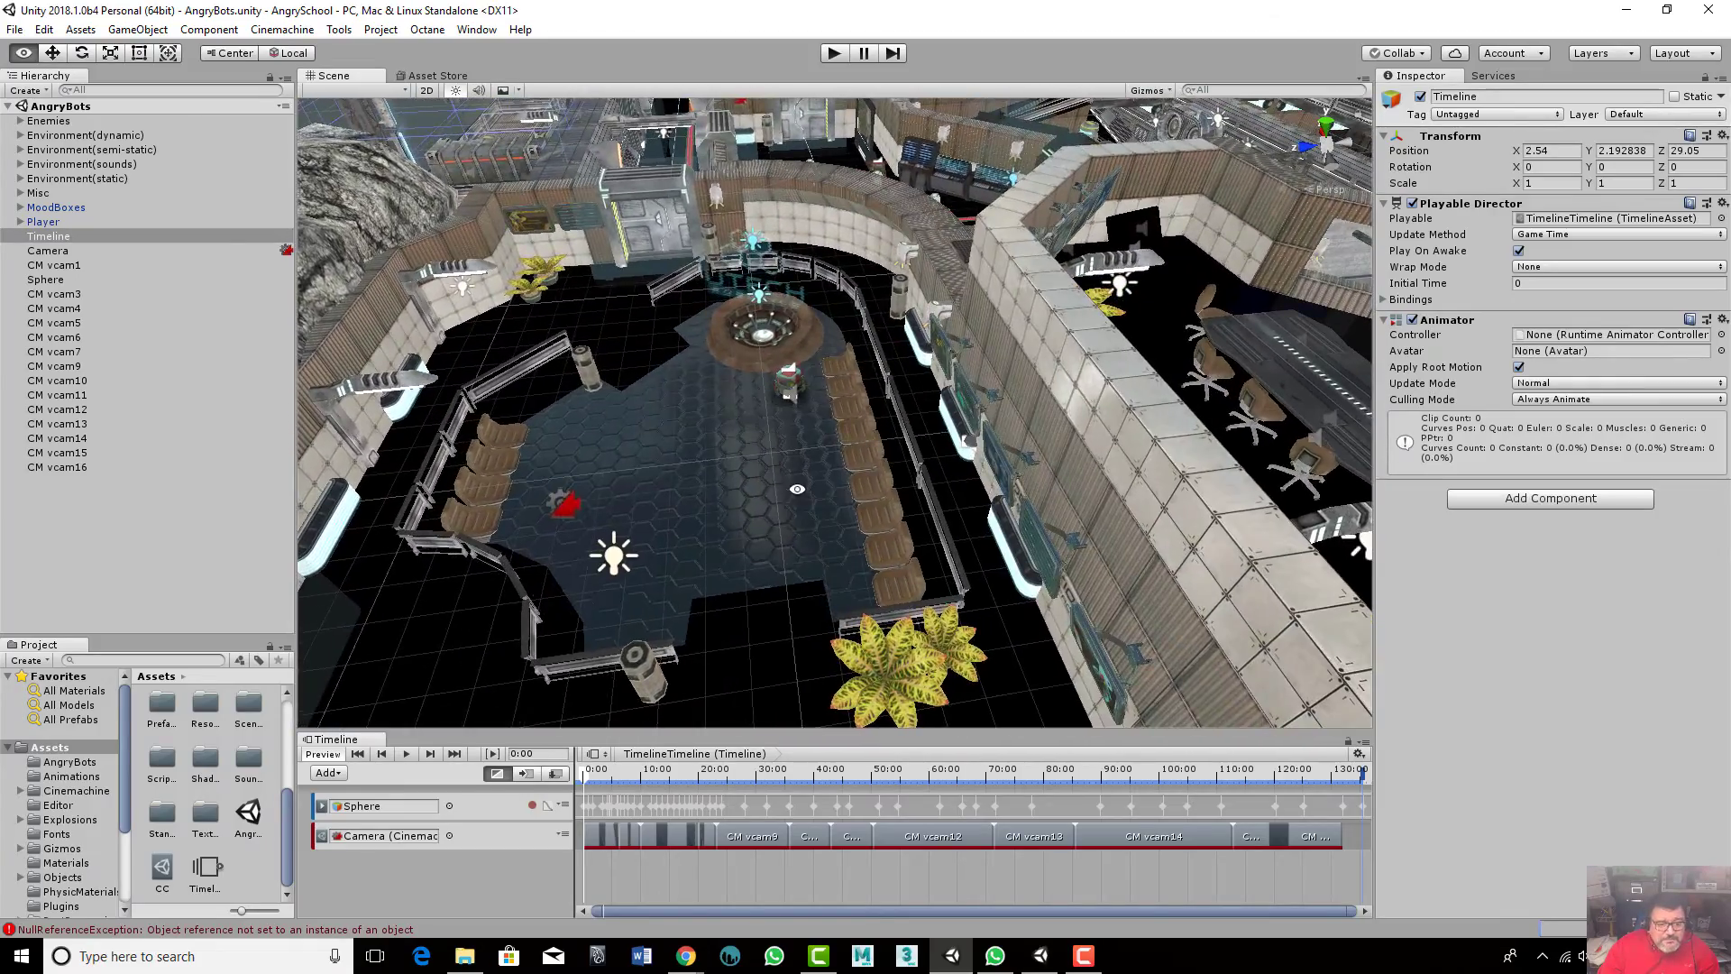
alt+middle_drag(813, 488, 1087, 442)
alt+middle_drag(798, 499, 1135, 407)
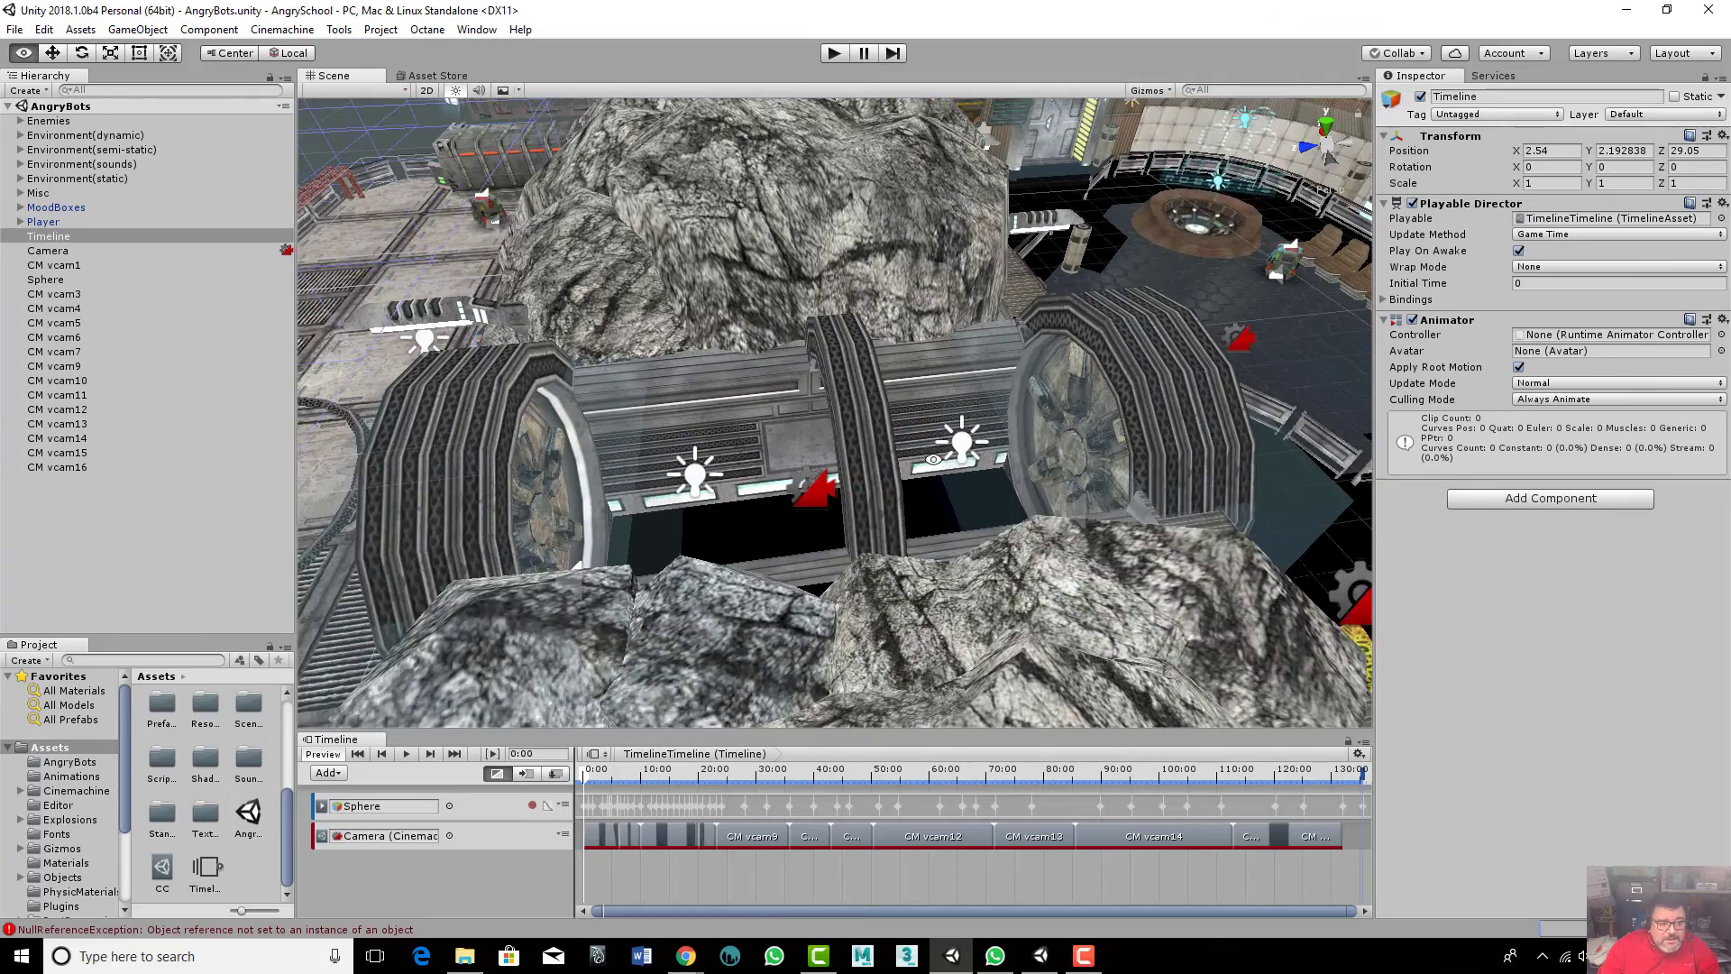
alt+drag(812, 491, 843, 494)
scroll(843, 493, down, 2)
alt+middle_drag(796, 532, 1085, 411)
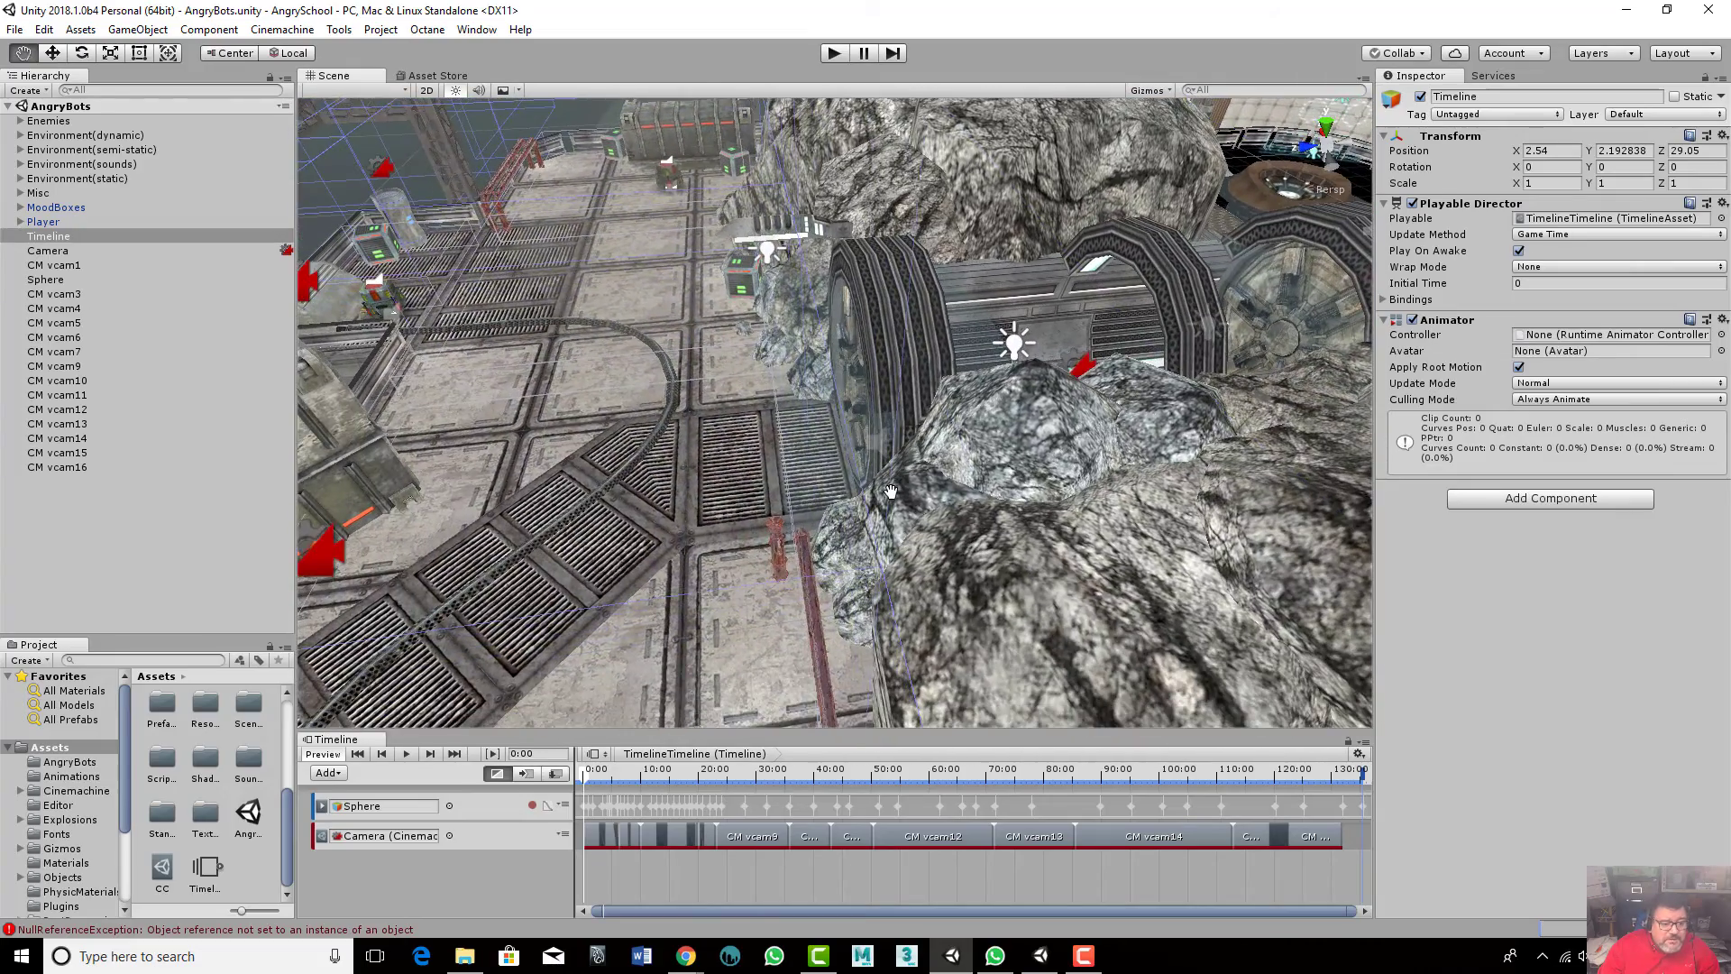
alt+drag(823, 485, 781, 501)
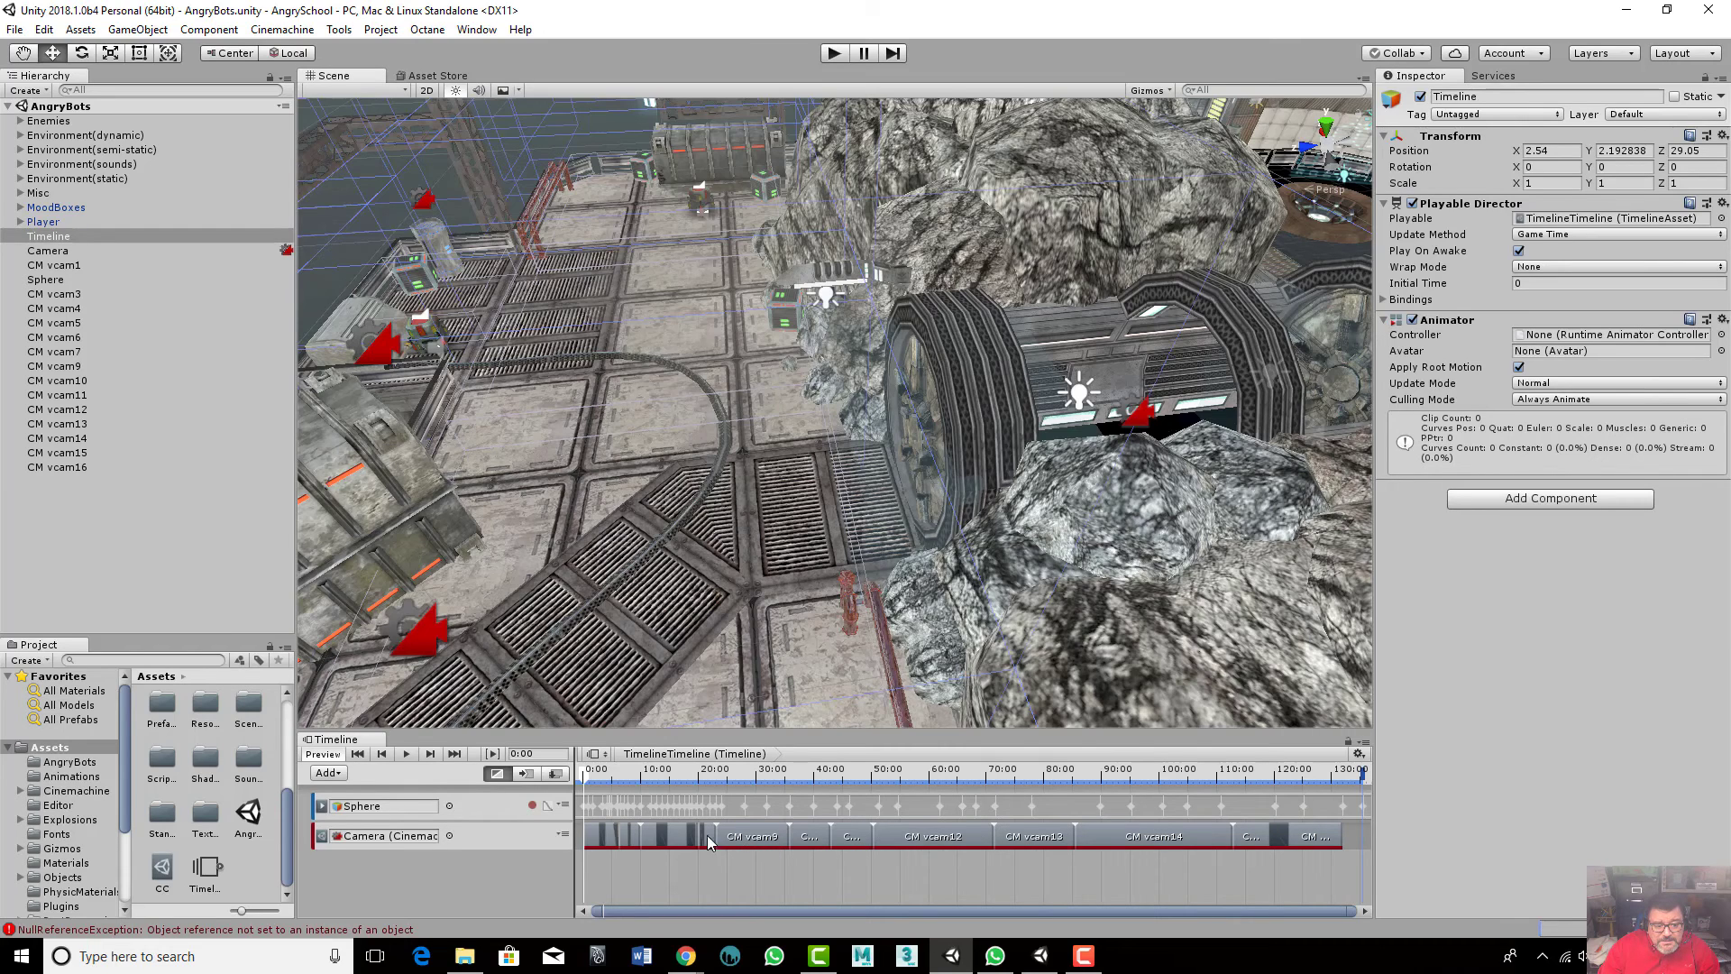
- Select the CM vcam13 and CM vcam4 virtual cameras to inspect their Cinemachine settings
click(63, 395)
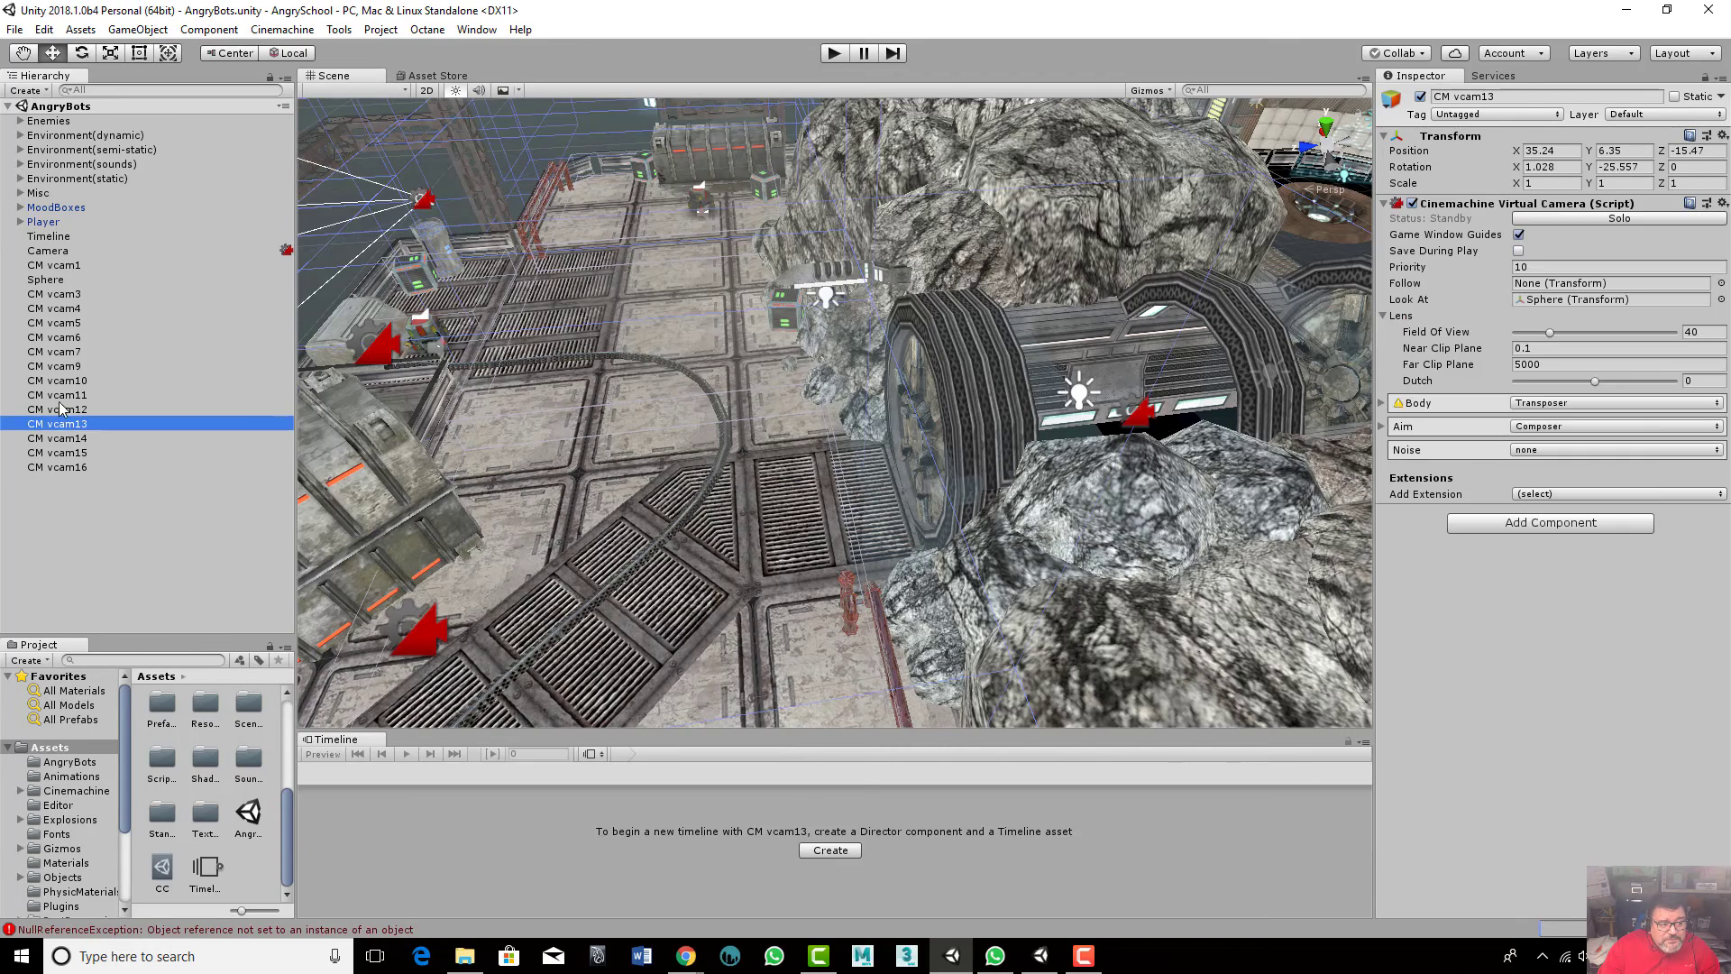
click(65, 338)
click(54, 309)
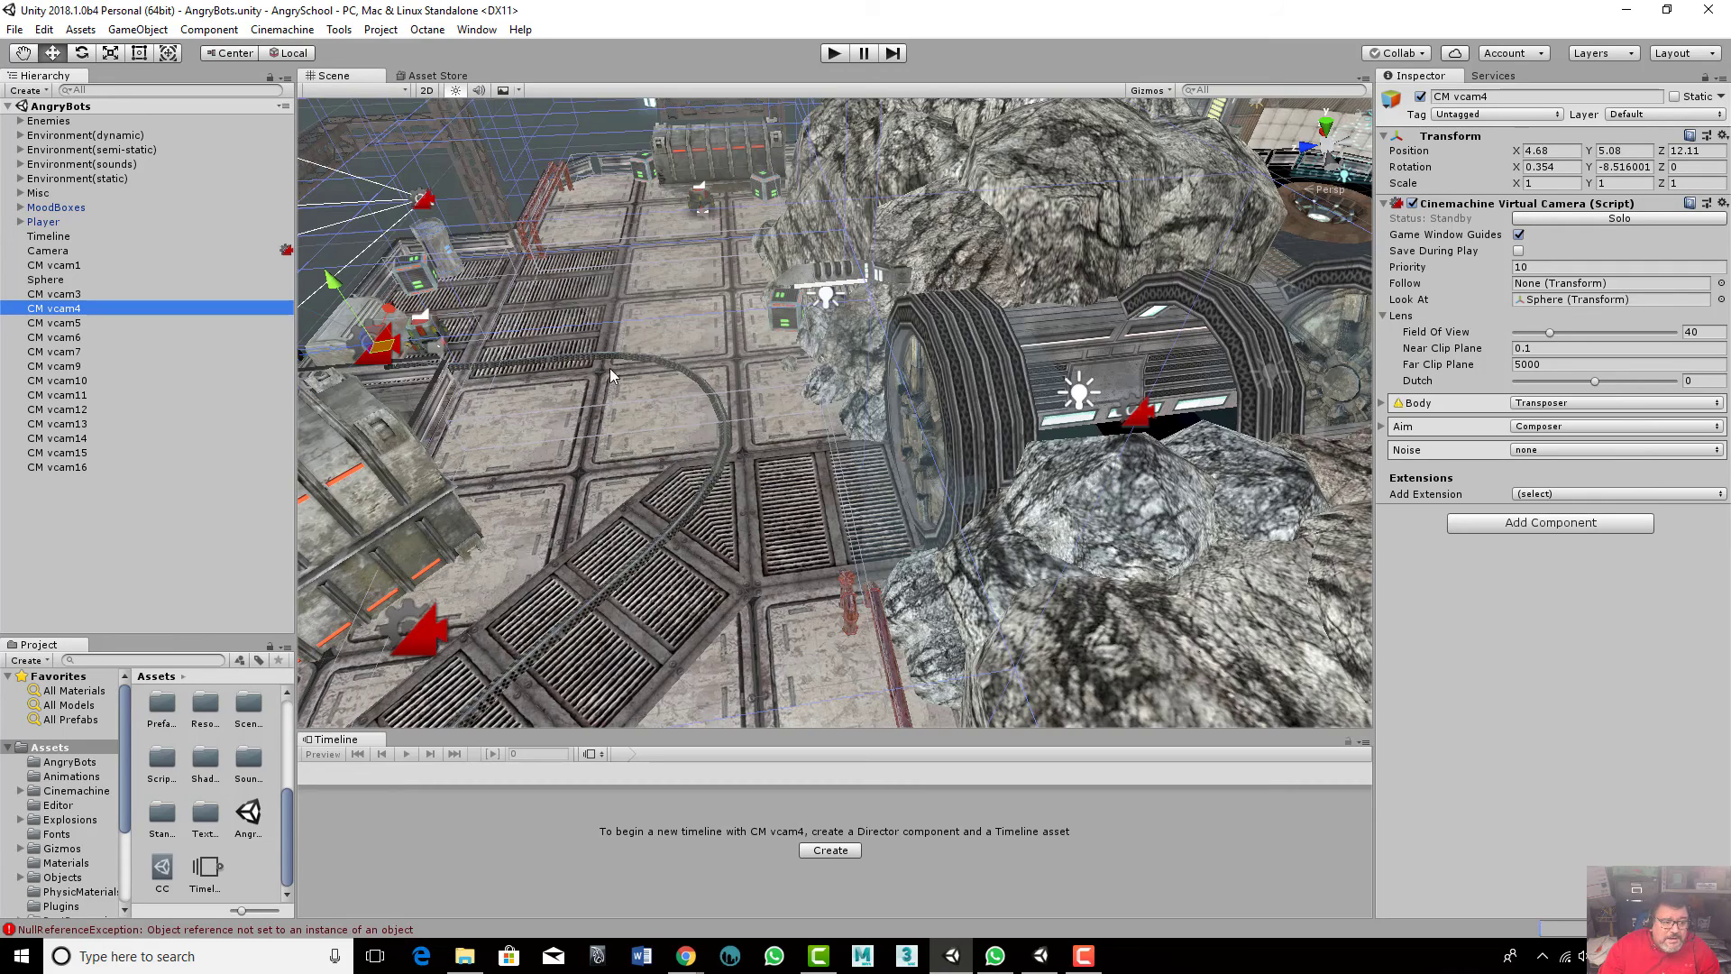
- Select the Sphere, frame it in the Scene view and zoom out to see its surroundings
click(50, 279)
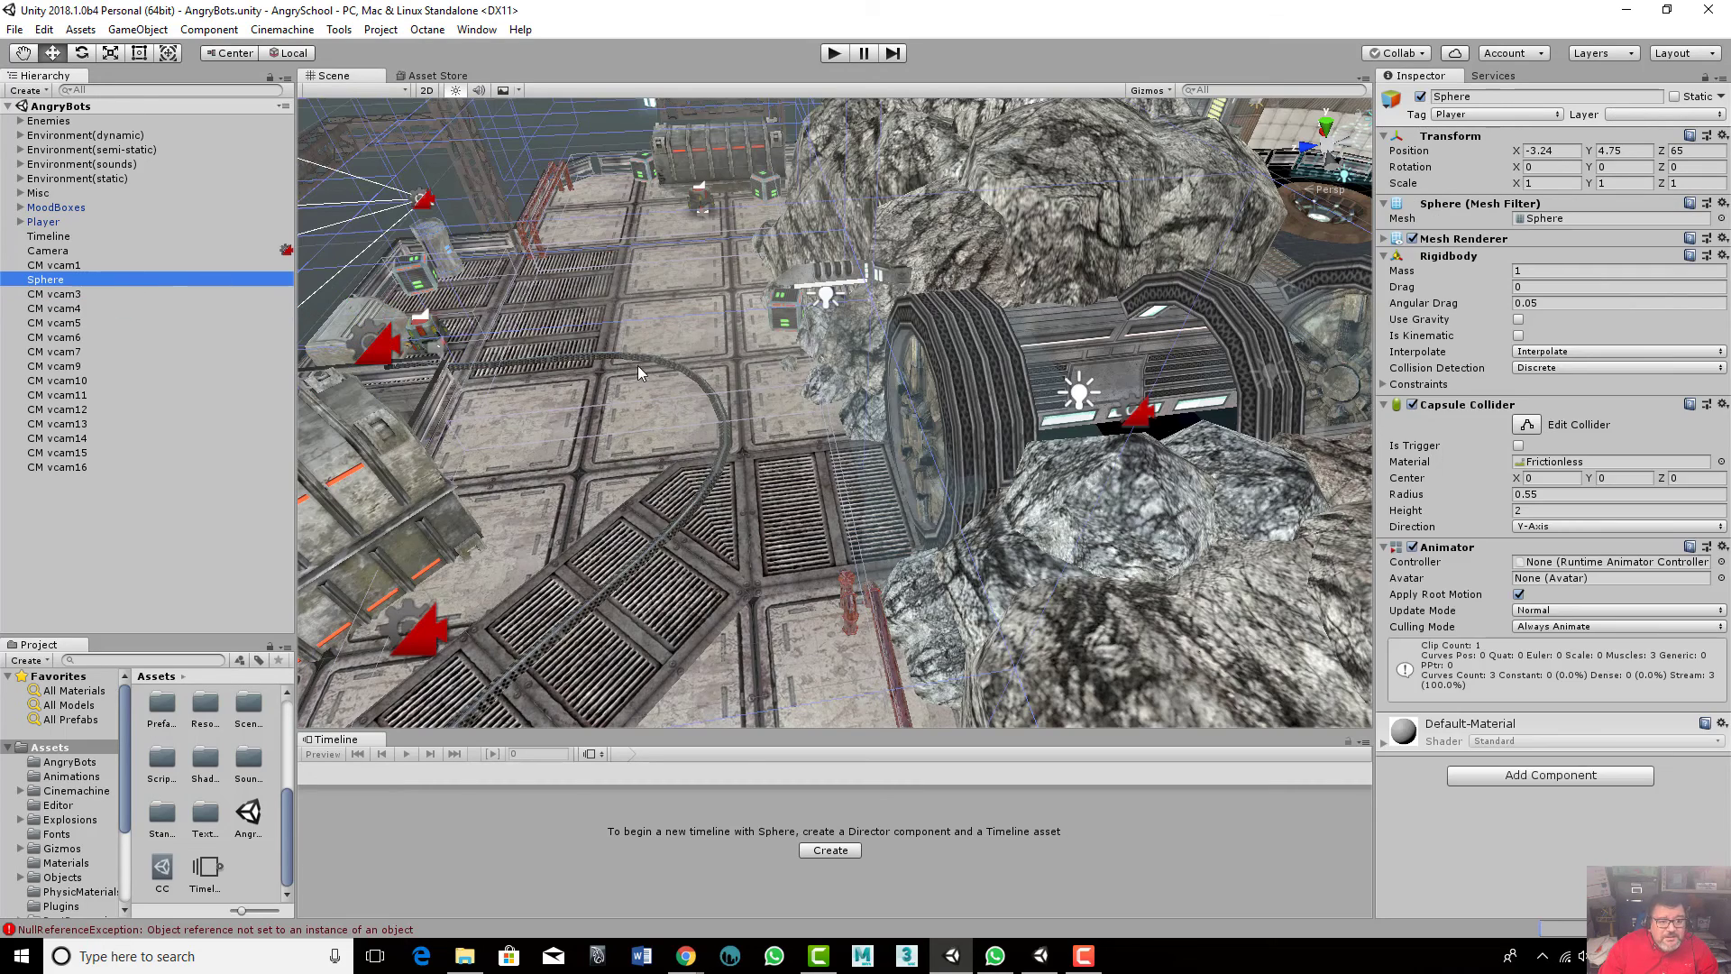
key(f)
scroll(968, 428, down, 5)
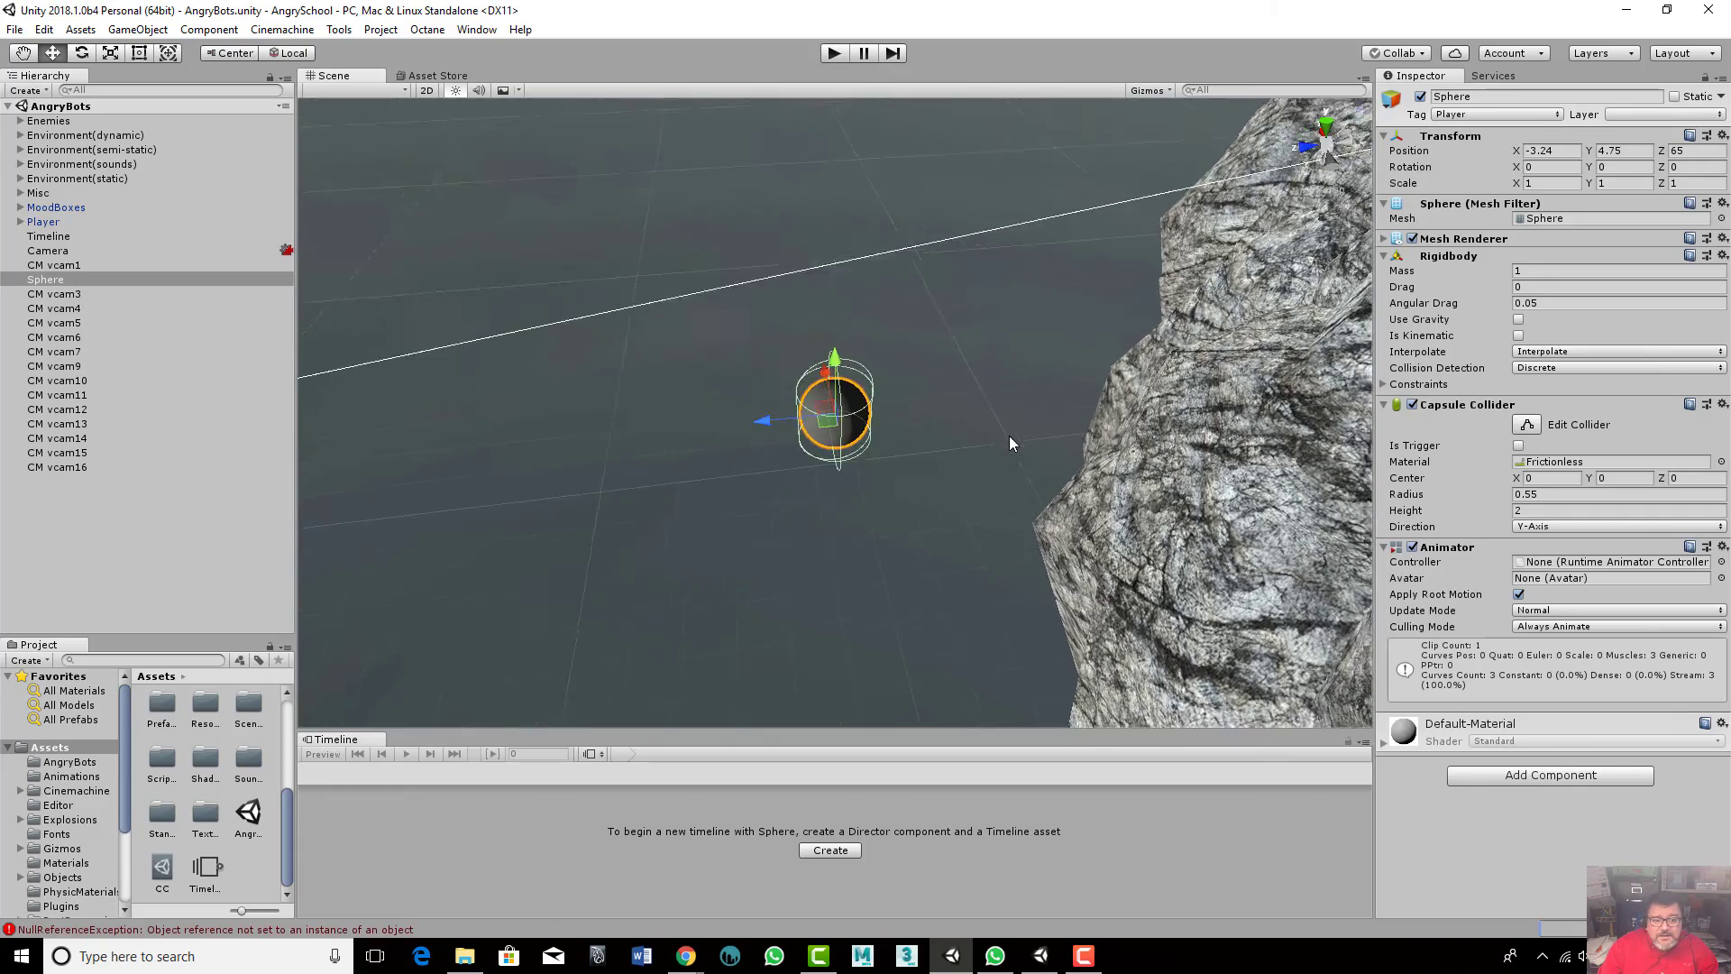
alt+drag(1116, 425, 1046, 475)
alt+drag(1159, 446, 651, 513)
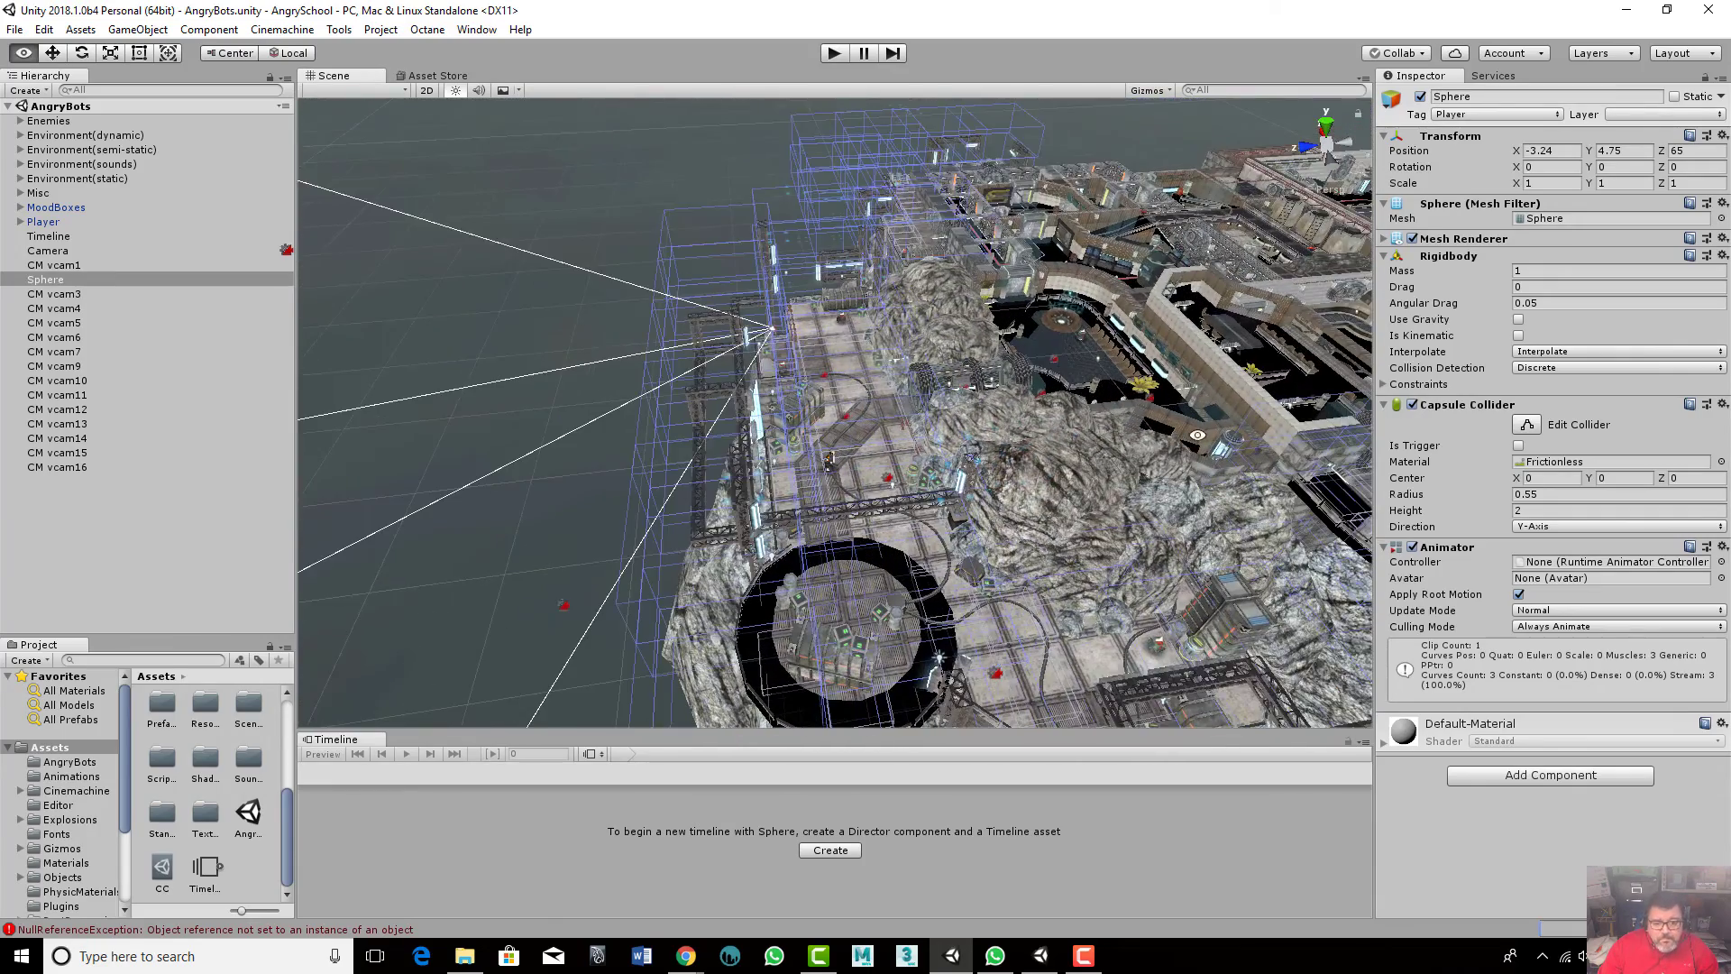
alt+drag(1197, 434, 812, 442)
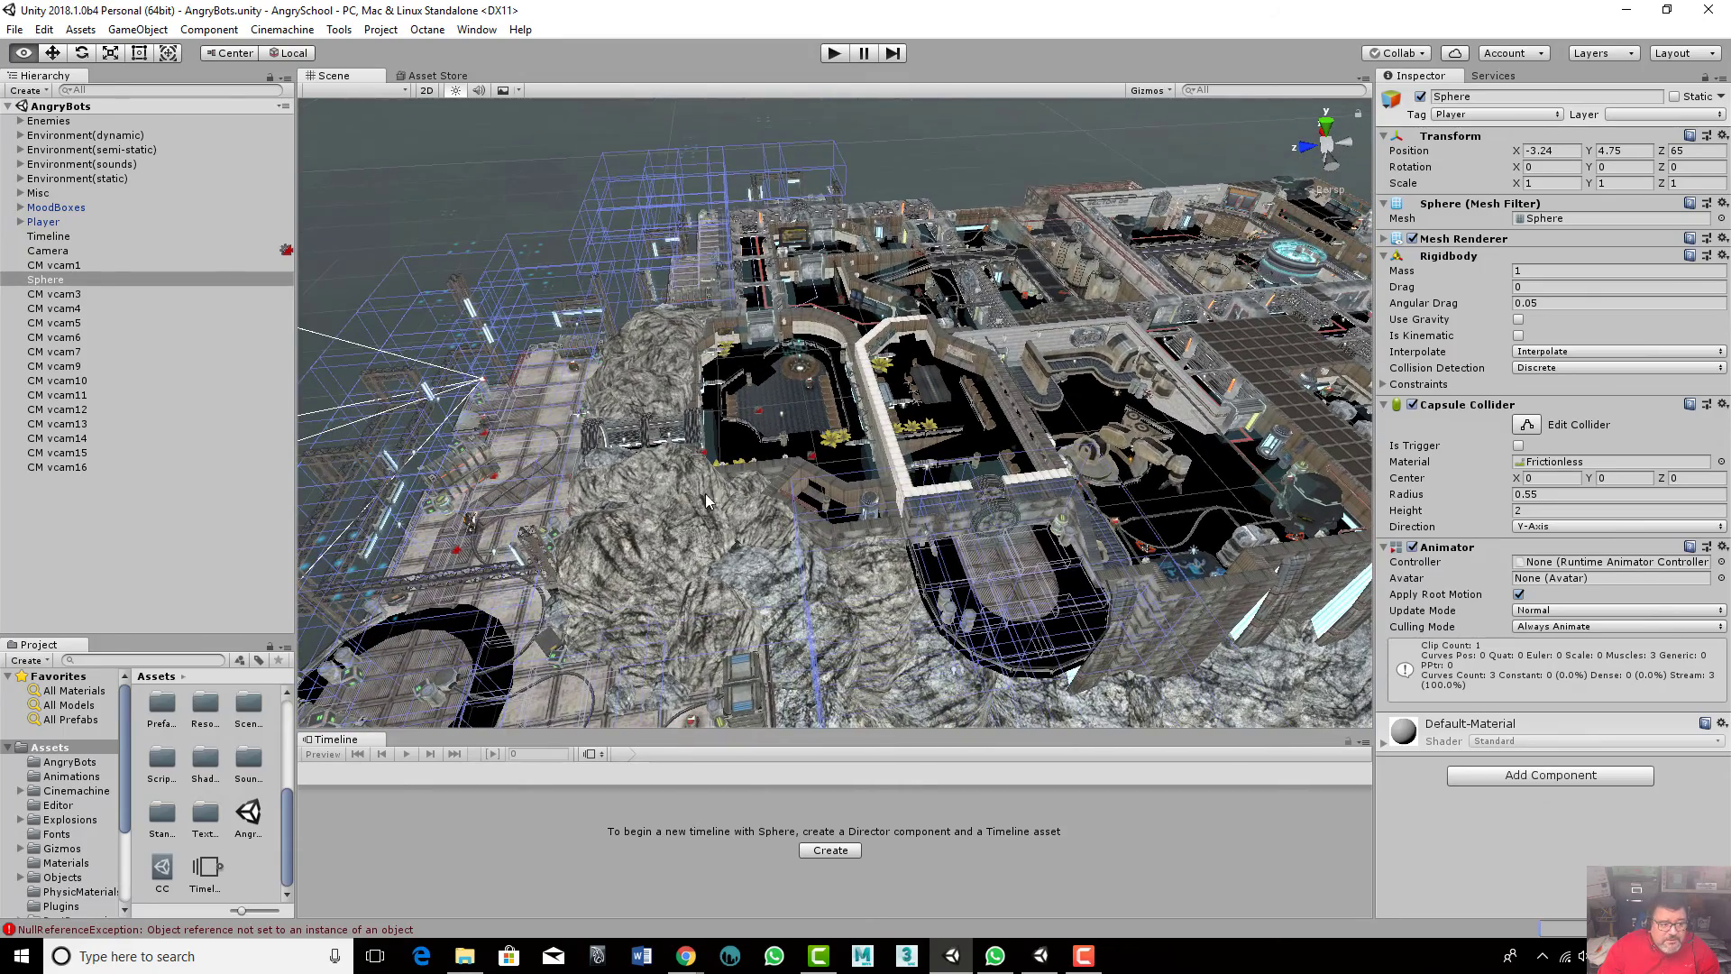
- Select the Timeline object and navigate the Scene view over the central room area of the level
click(135, 240)
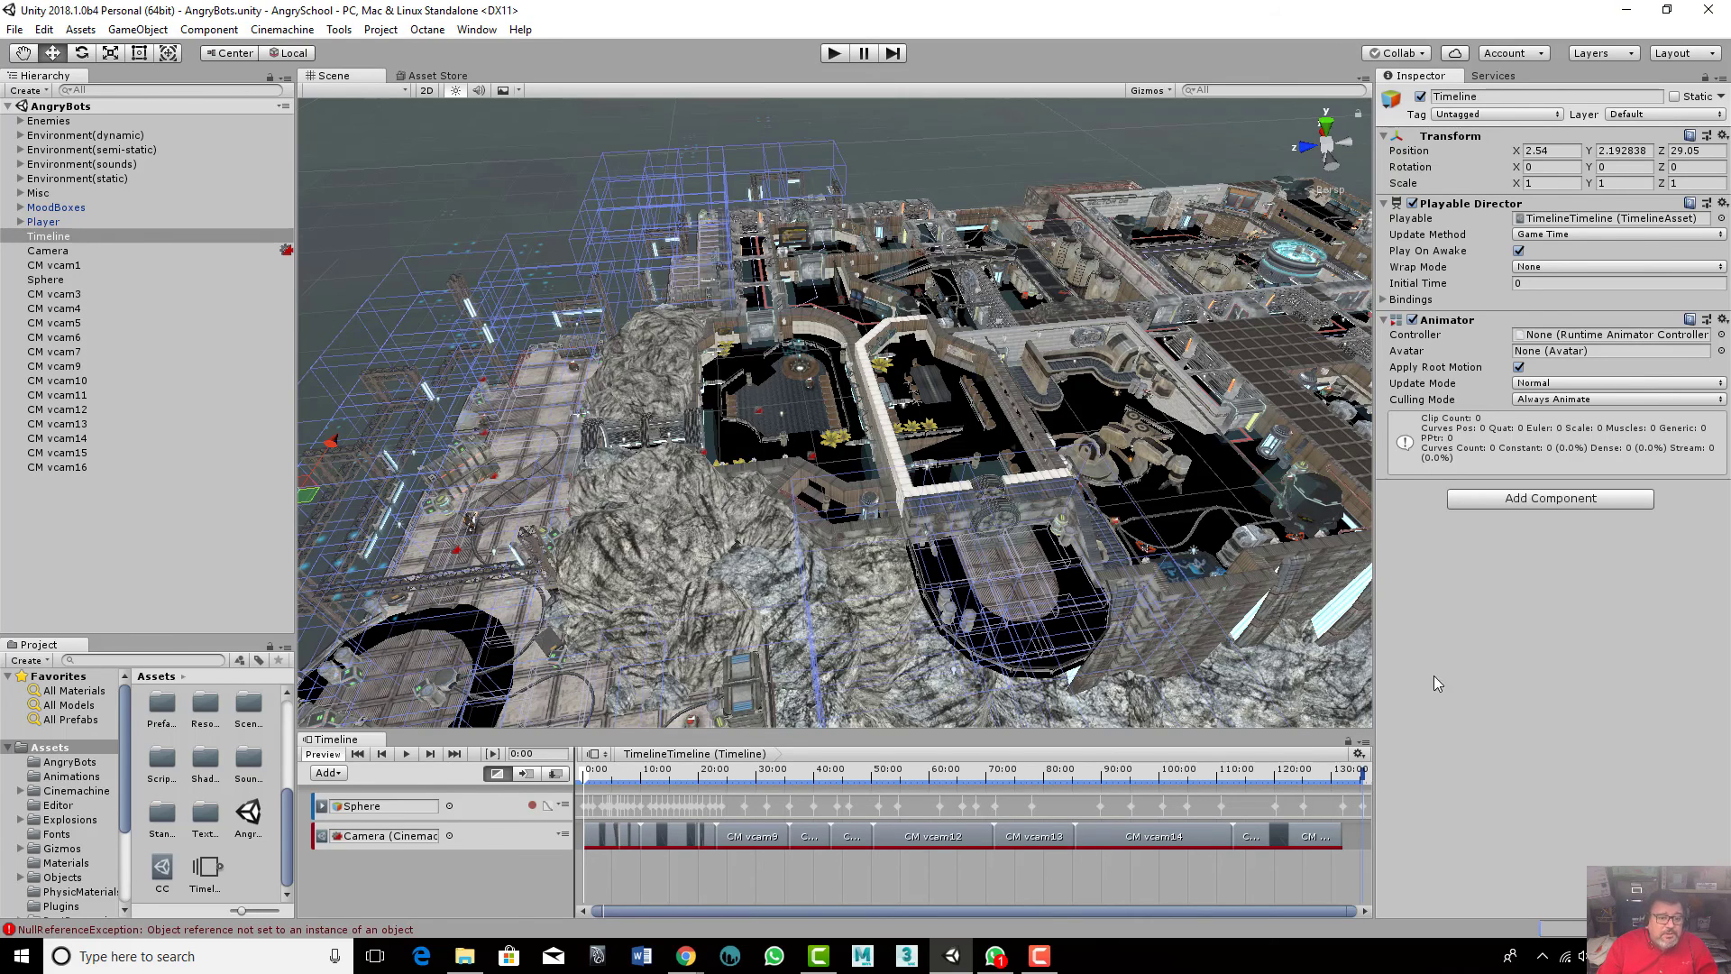
alt+drag(1039, 435, 1085, 530)
scroll(1084, 530, up, 5)
scroll(1085, 525, up, 2)
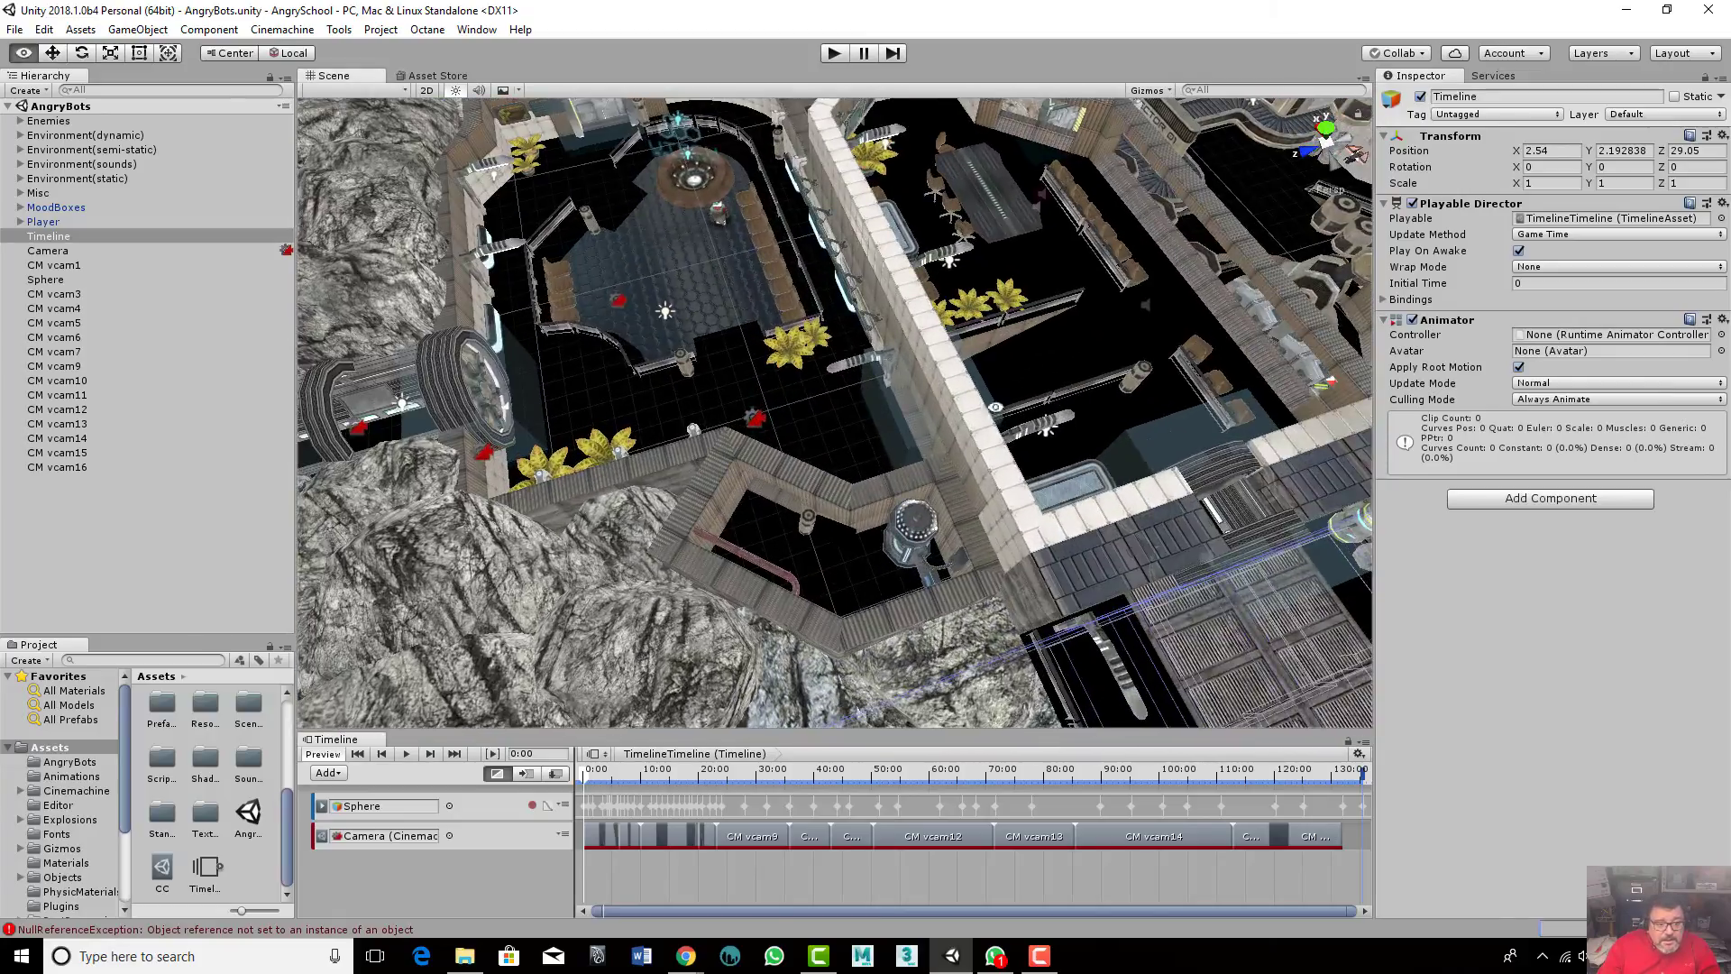
middle_drag(1085, 525, 1204, 618)
scroll(831, 480, down, 3)
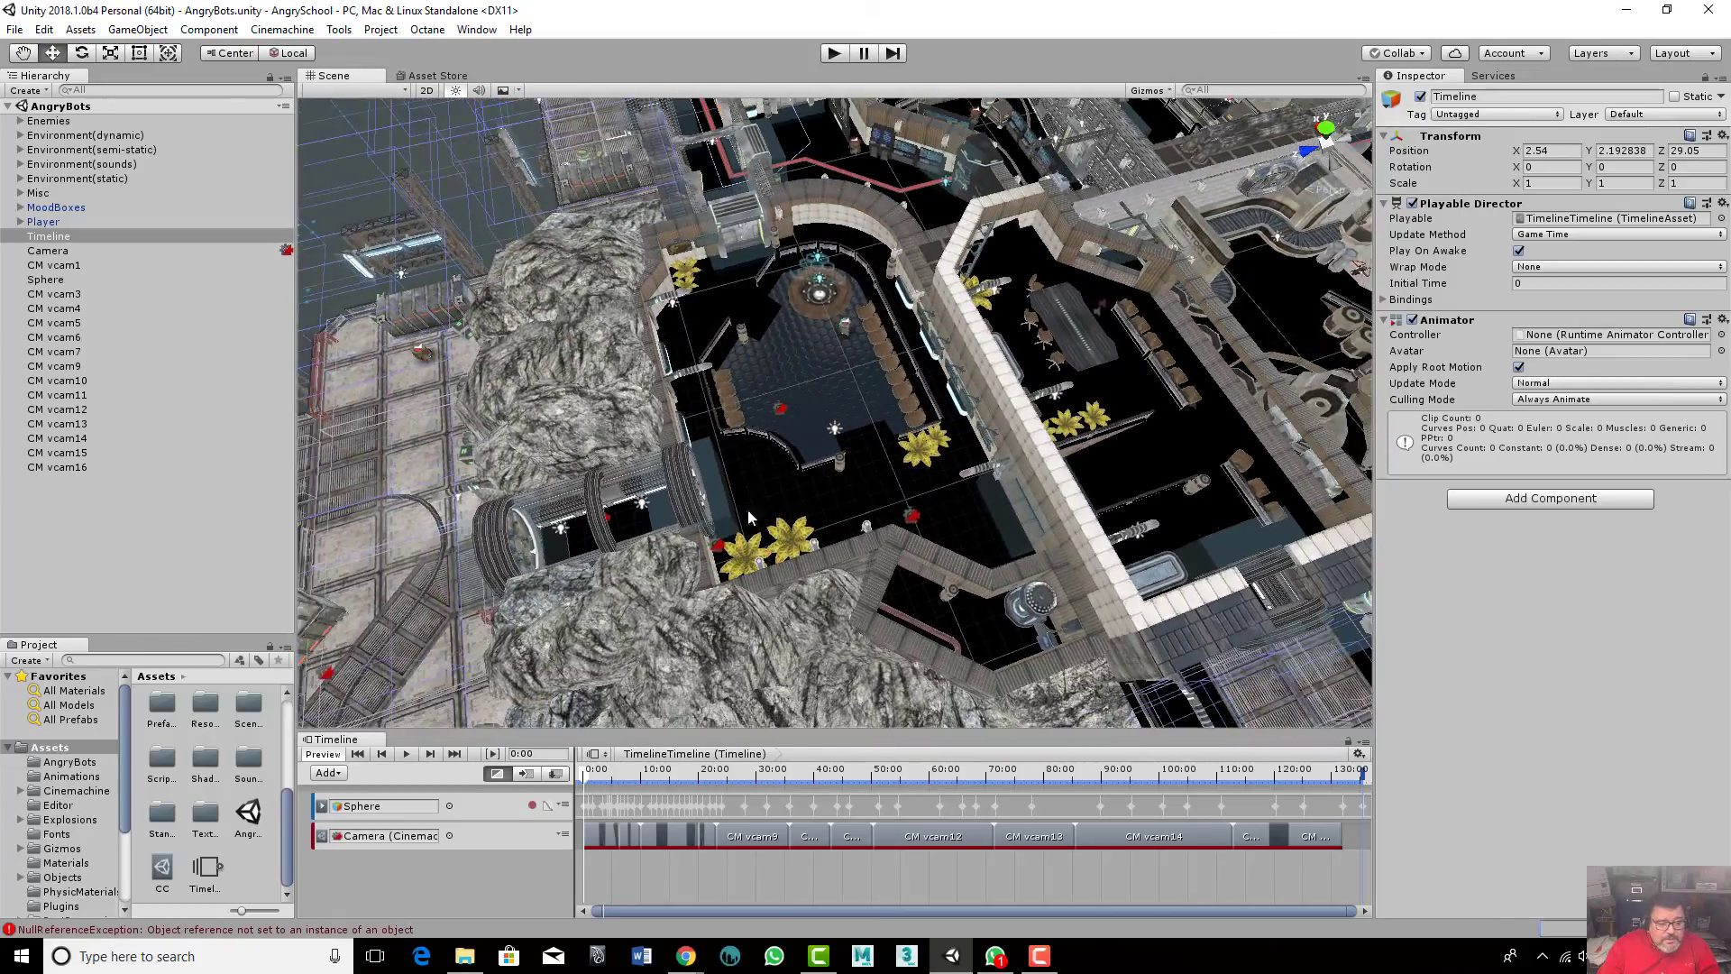
alt+drag(748, 511, 754, 434)
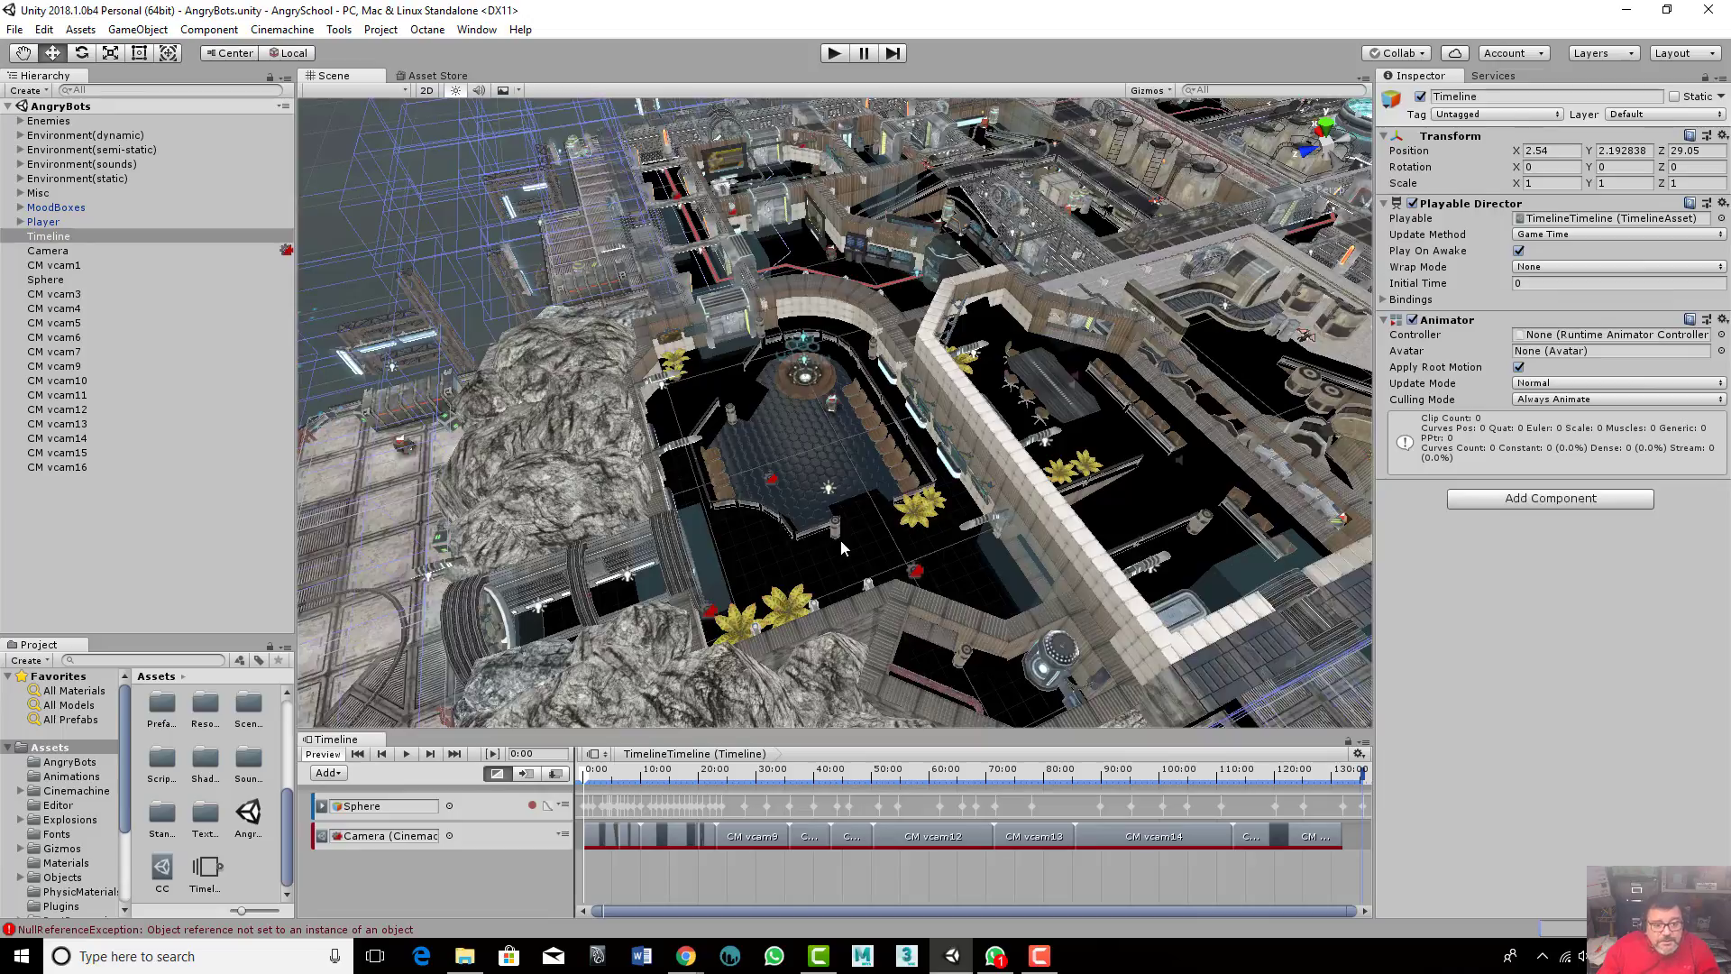
alt+drag(841, 539, 1041, 389)
alt+scroll(1041, 388, up, 3)
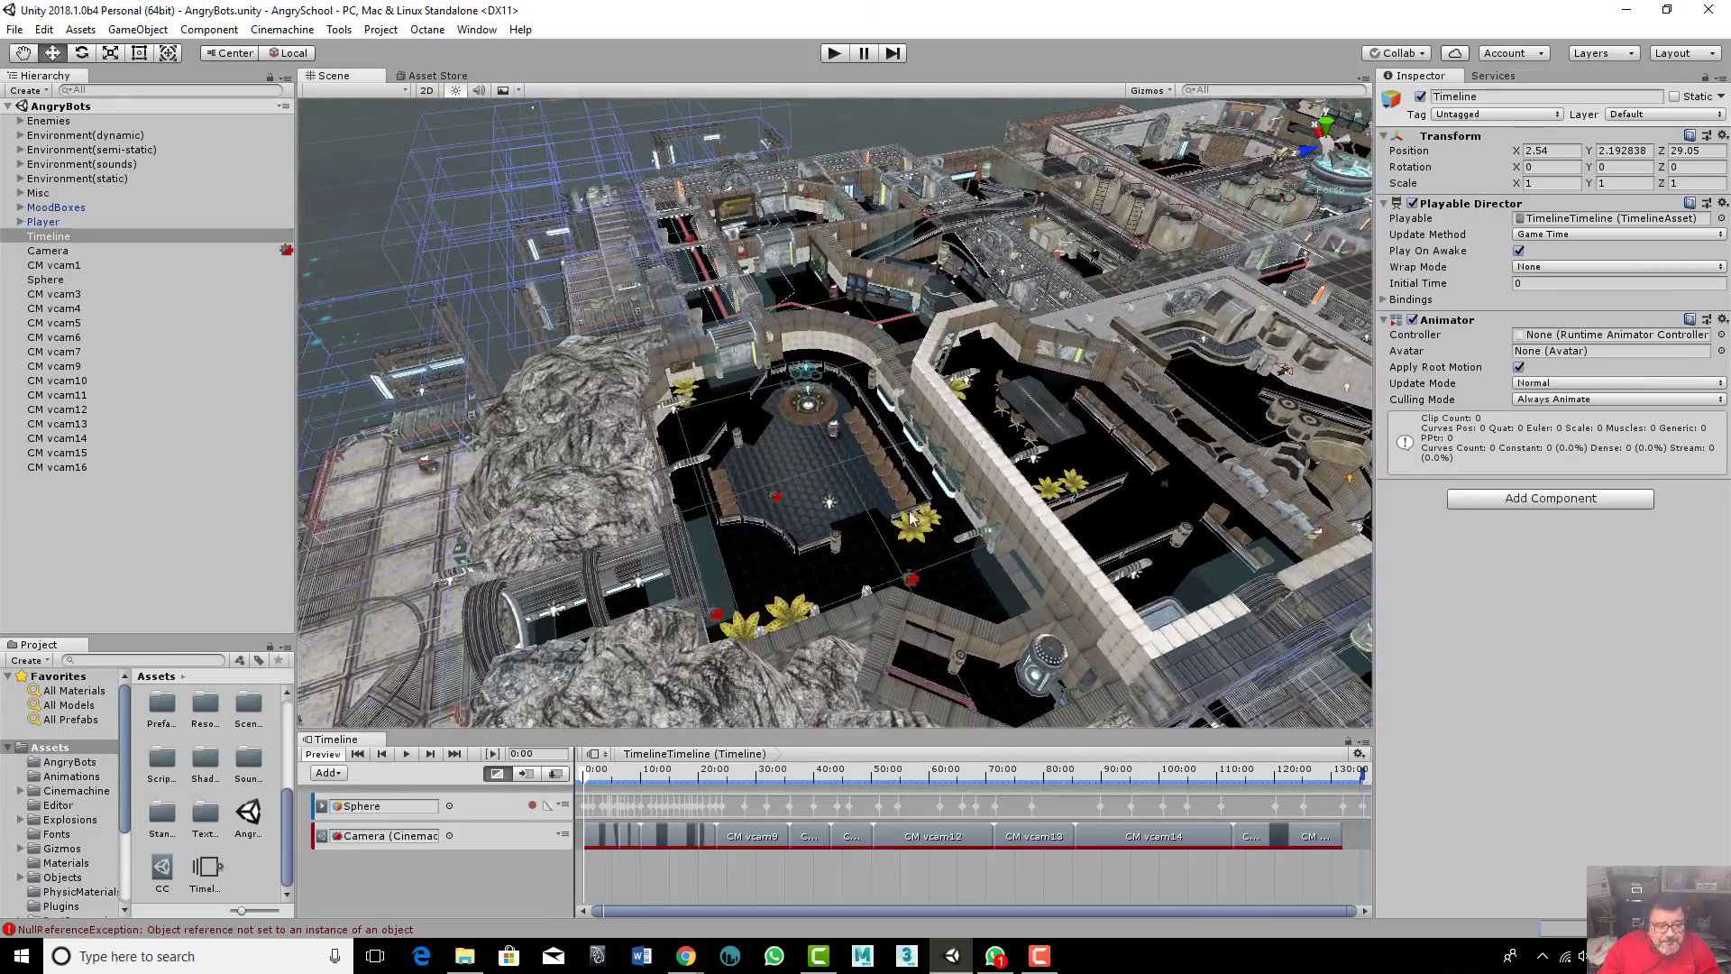
alt+scroll(902, 534, up, 5)
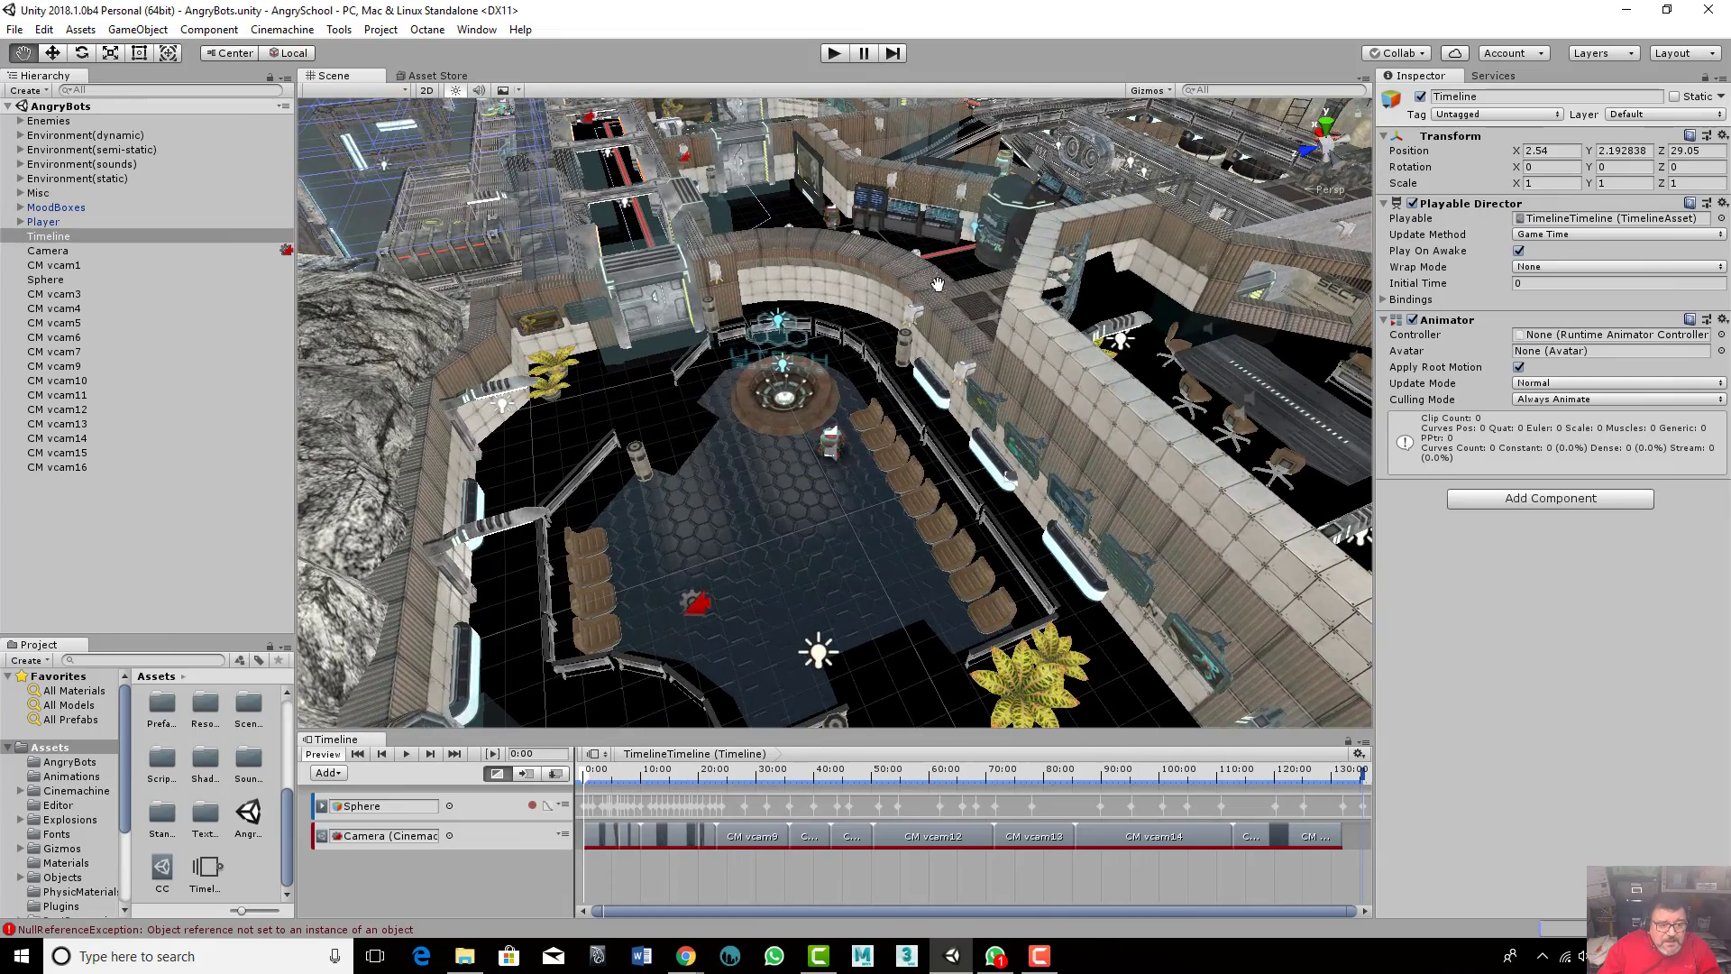
mouse_move(898, 511)
alt+mouse_down()
mouse_move(809, 485)
mouse_move(846, 525)
mouse_move(721, 592)
mouse_move(771, 528)
mouse_move(887, 539)
alt+mouse_up()
alt+scroll(888, 539, up, 5)
scroll(1039, 523, down, 8)
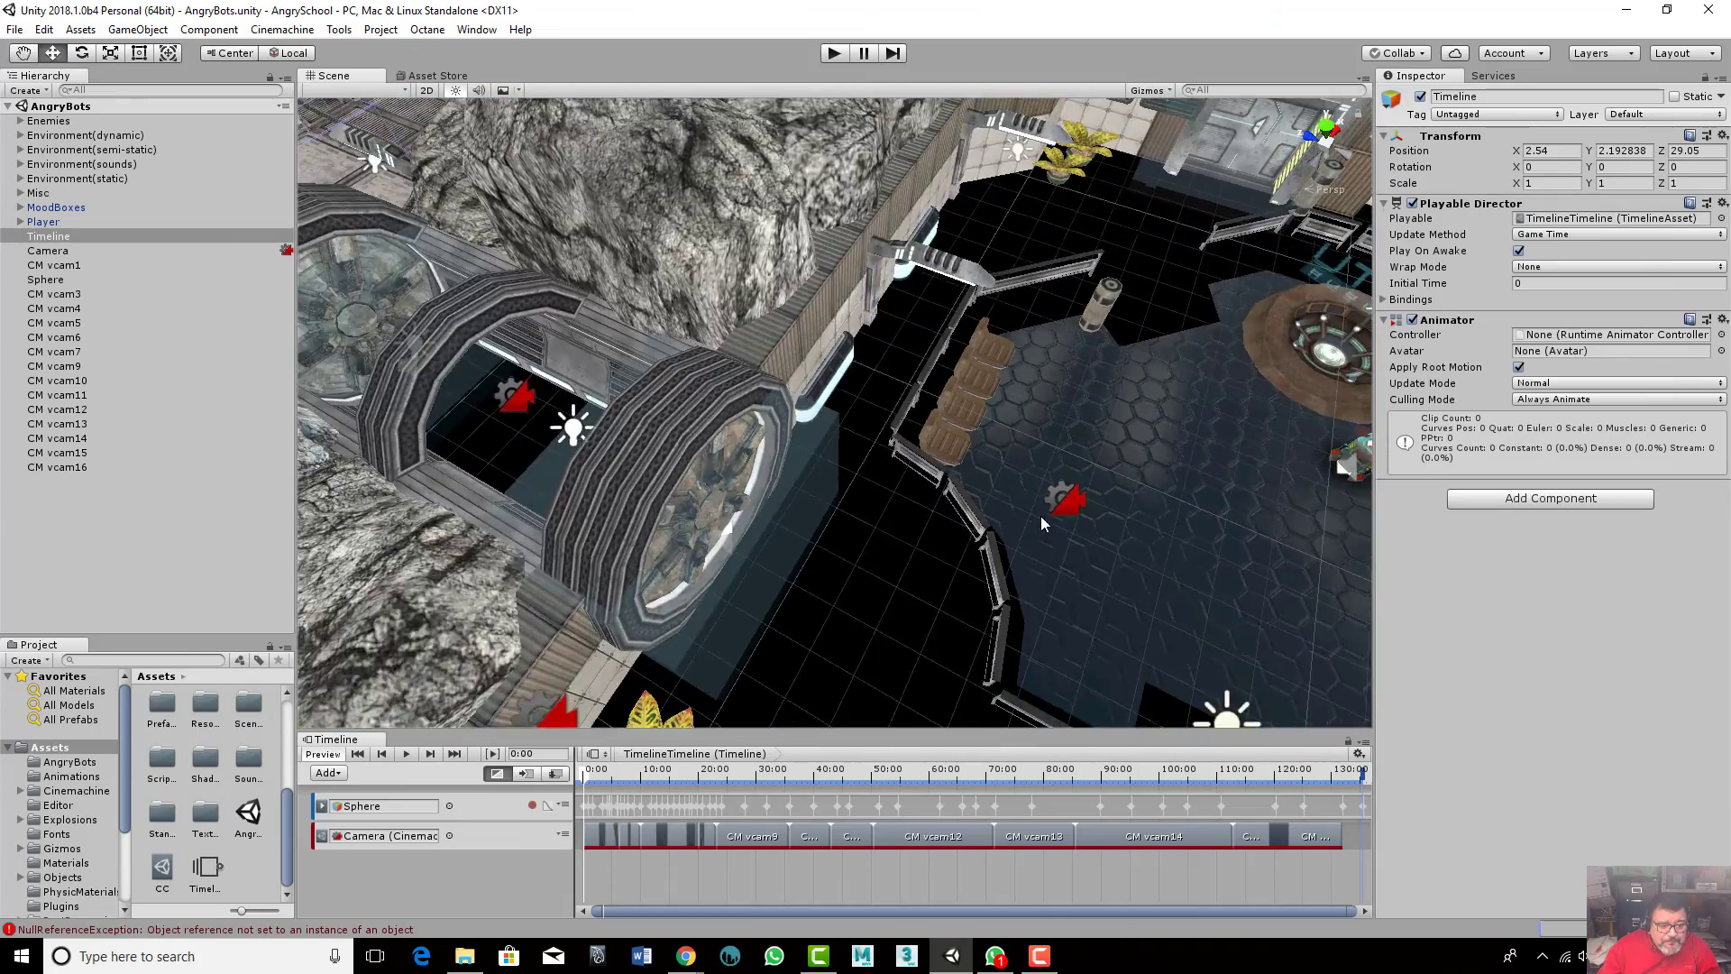
scroll(812, 478, down, 6)
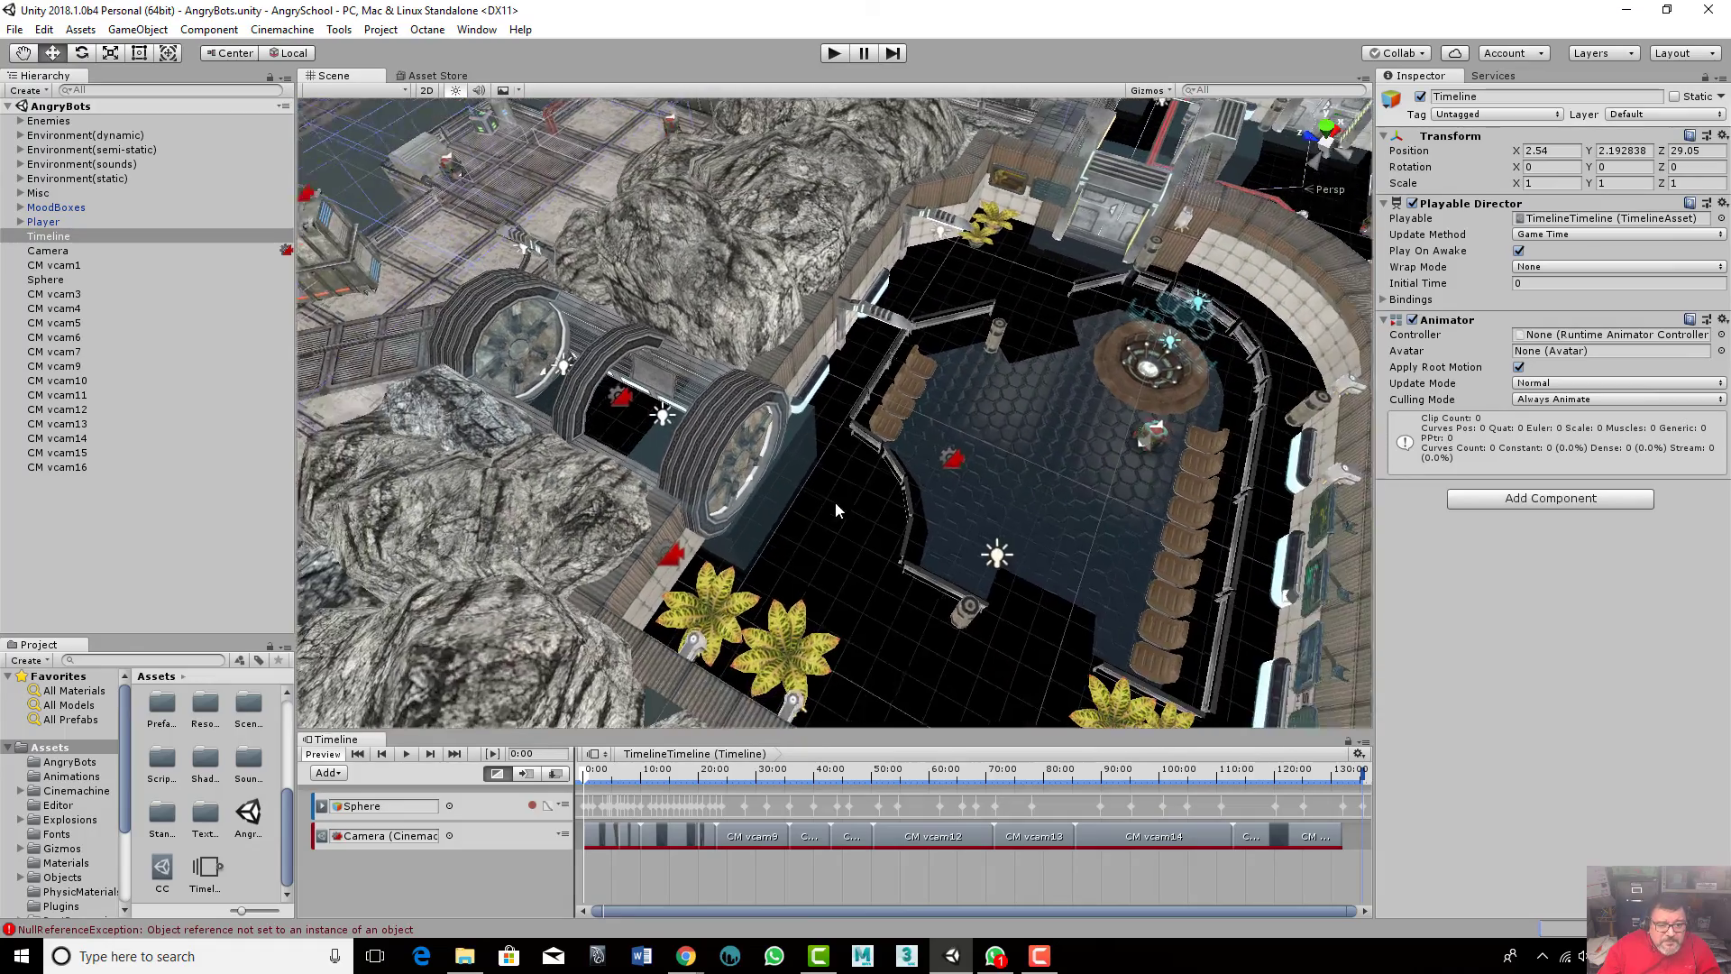
middle_drag(1059, 545, 562, 349)
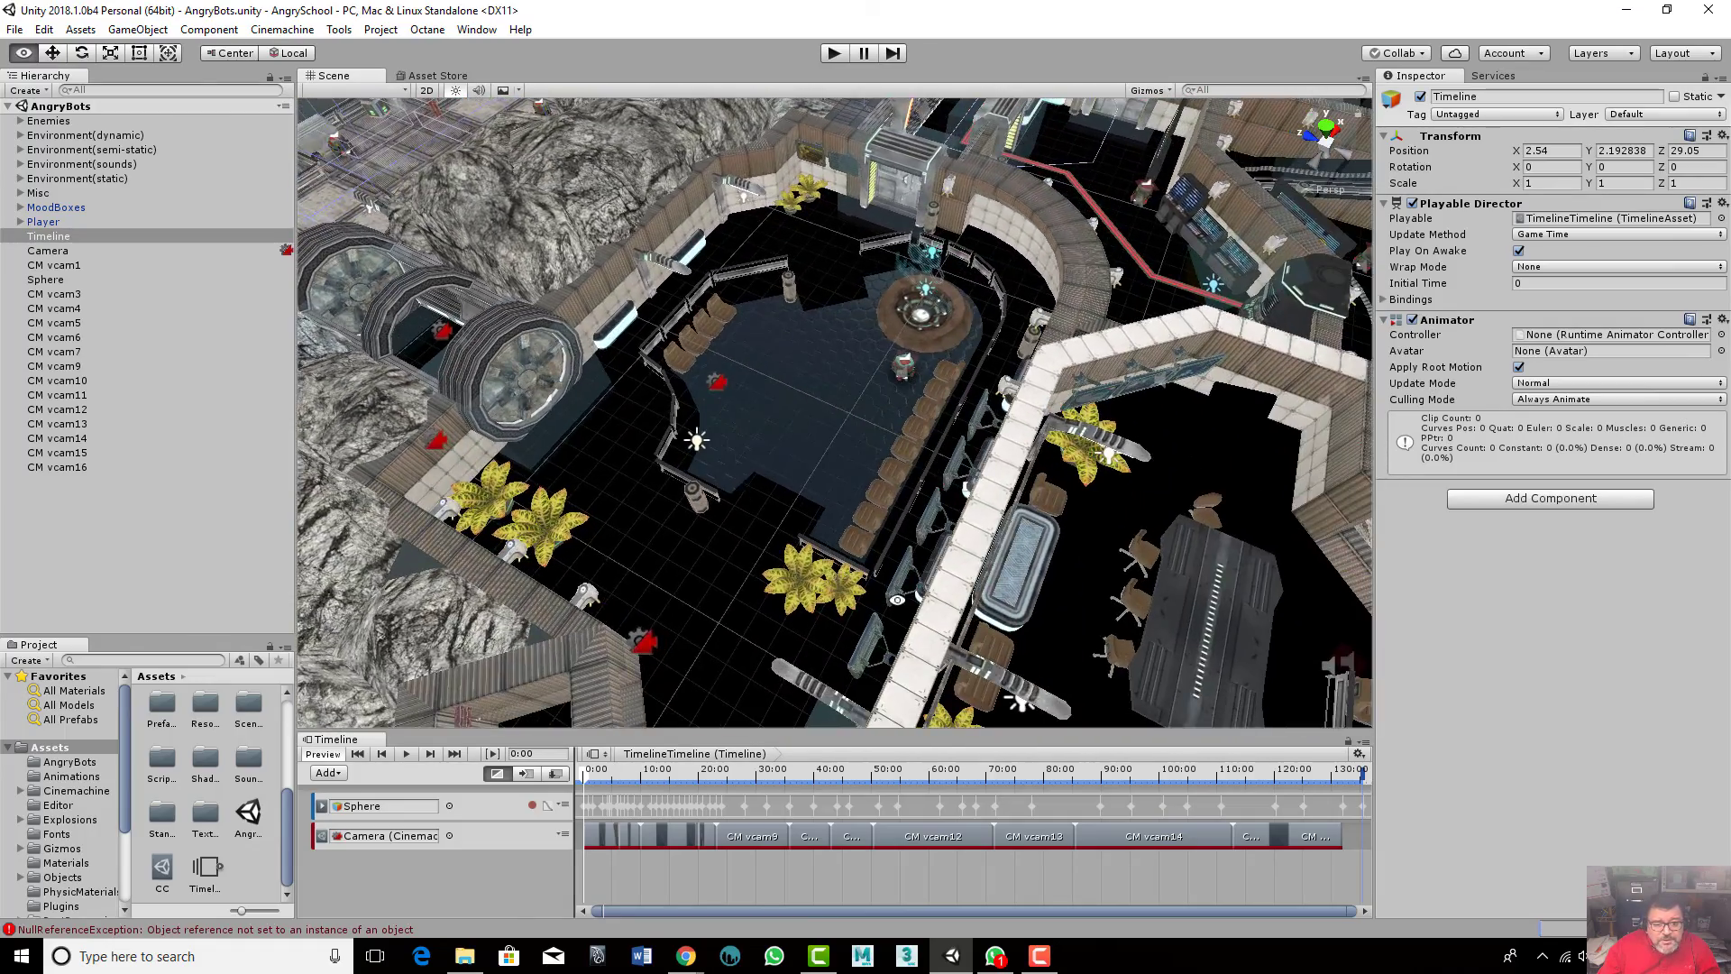
alt+drag(897, 599, 1227, 639)
scroll(711, 570, up, 5)
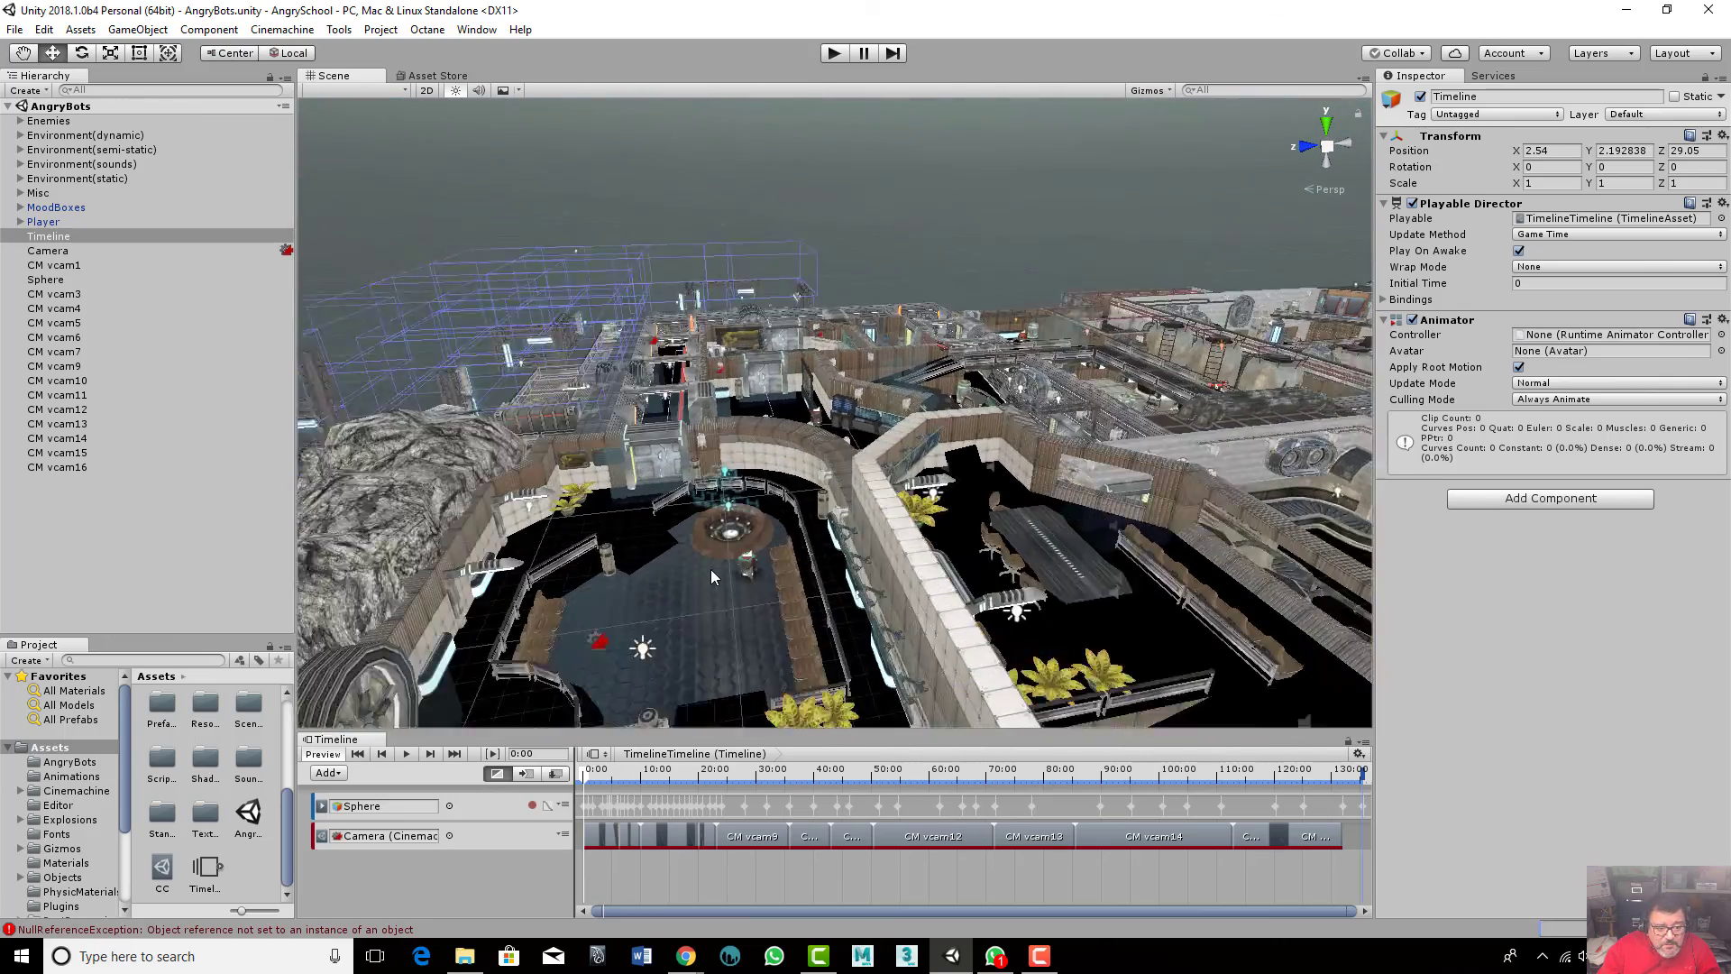
alt+drag(721, 580, 795, 542)
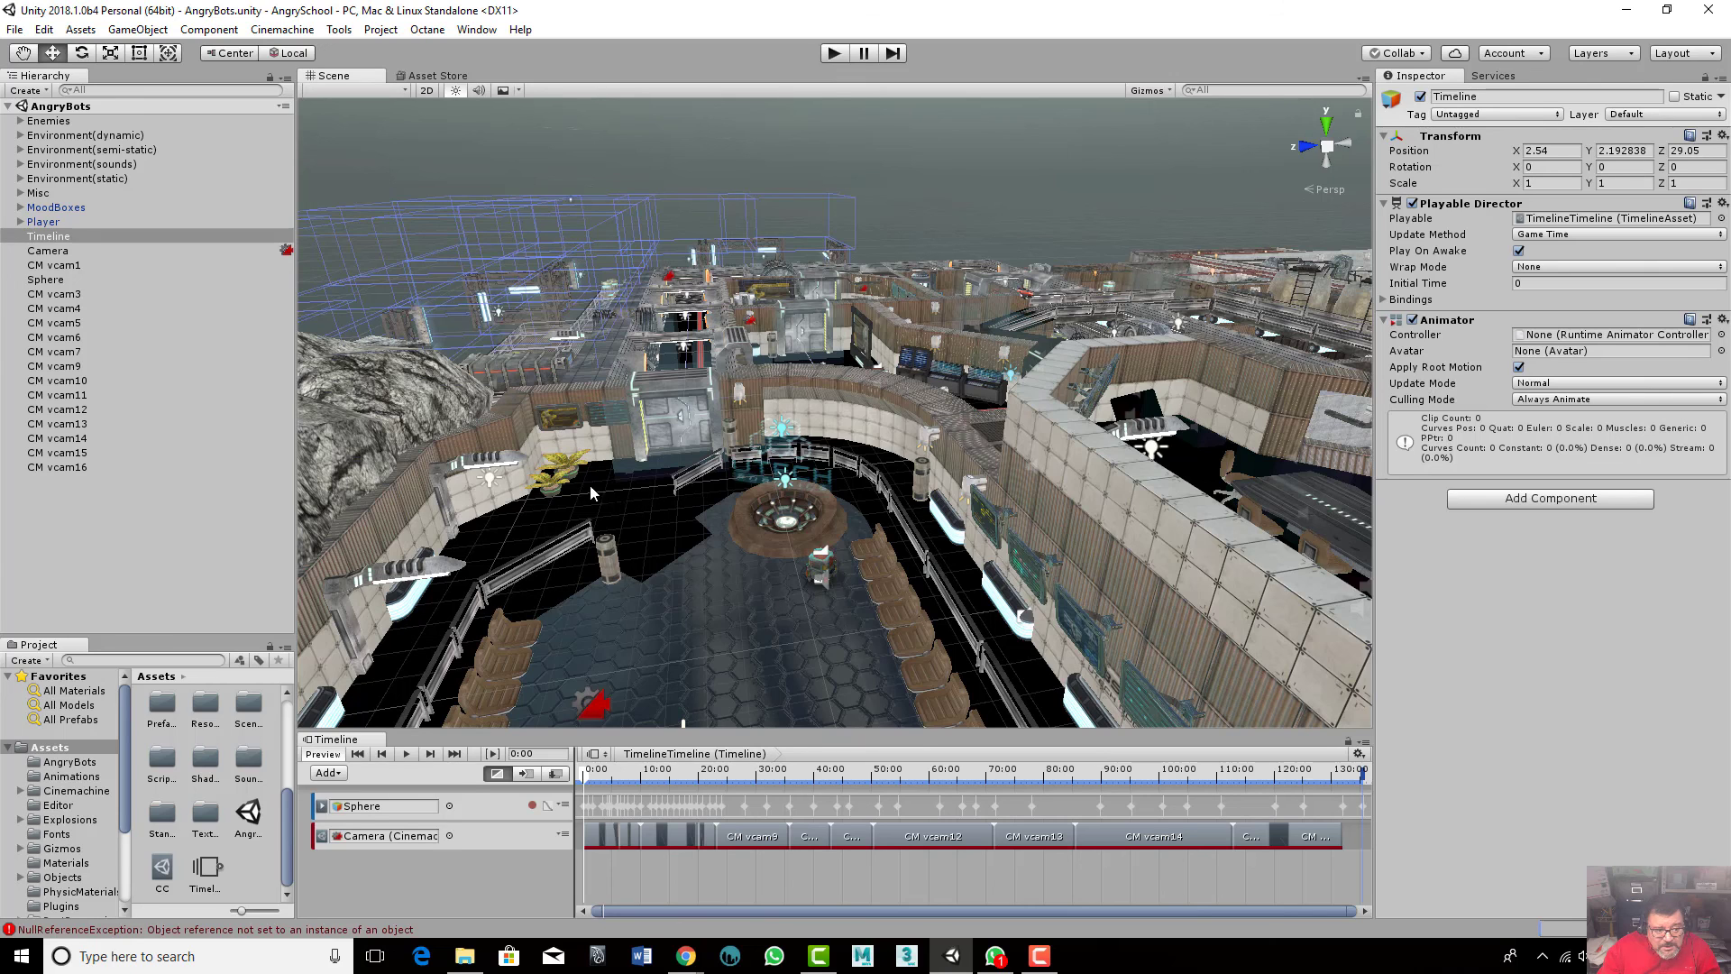
- Select several plant_A objects in the scene to locate them in the Hierarchy
click(563, 475)
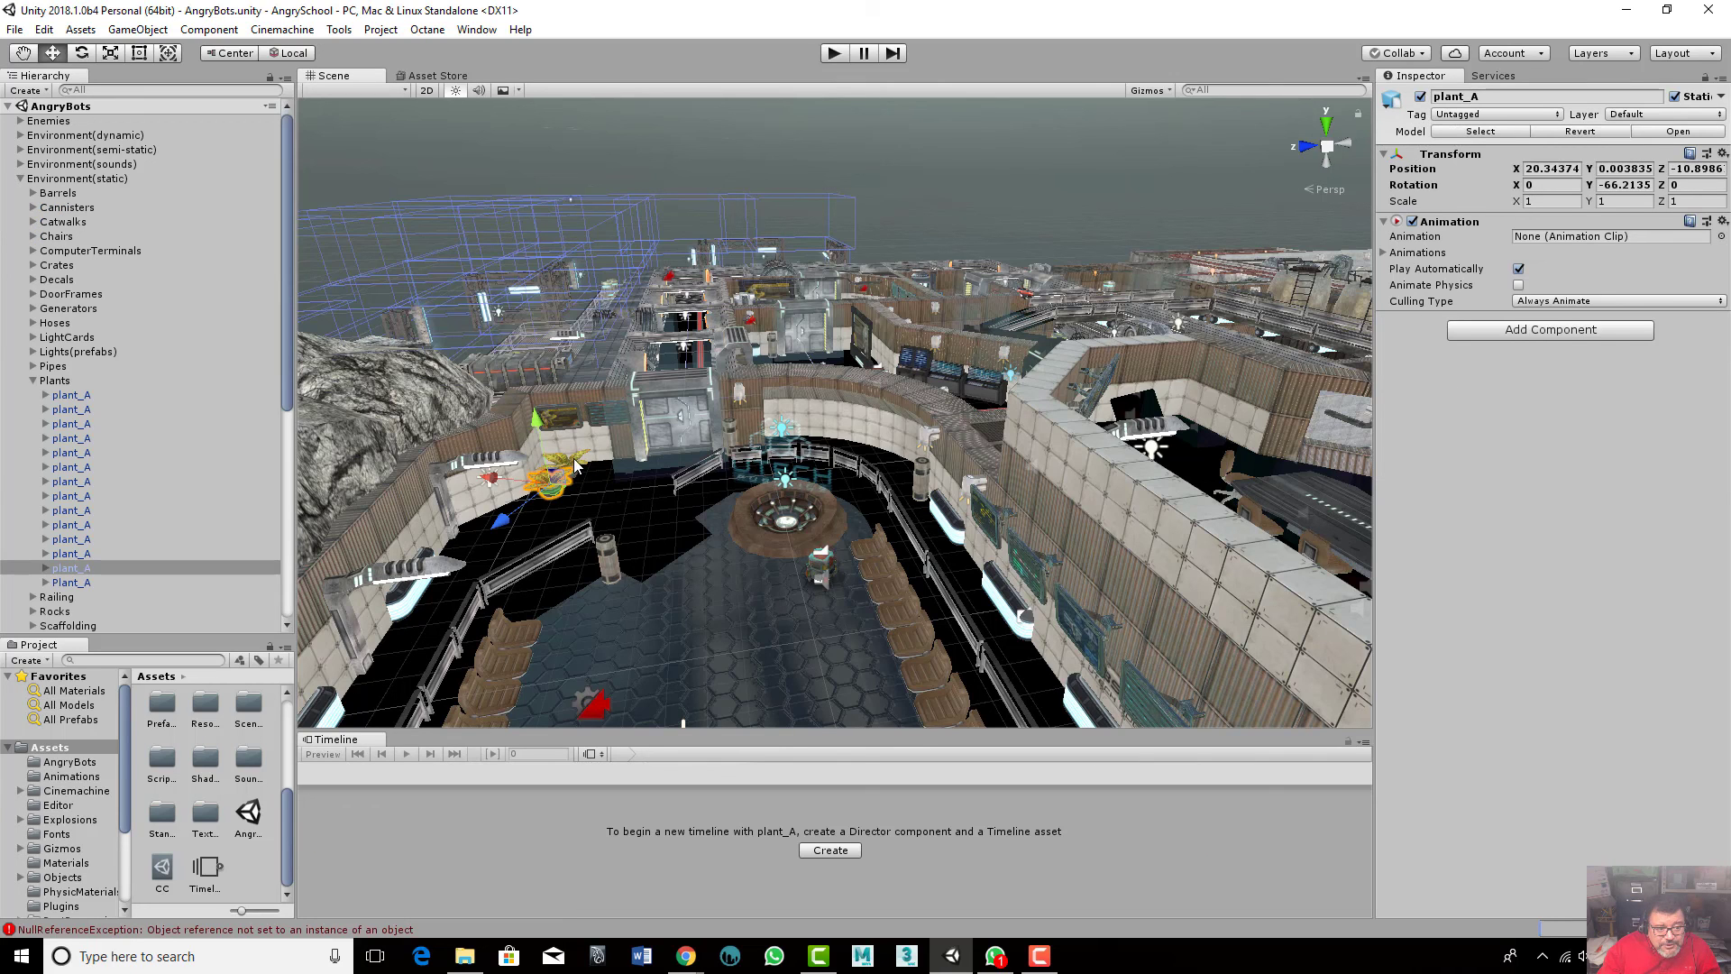
click(577, 469)
scroll(840, 496, down, 4)
right_drag(841, 496, 622, 523)
scroll(763, 550, down, 3)
click(643, 649)
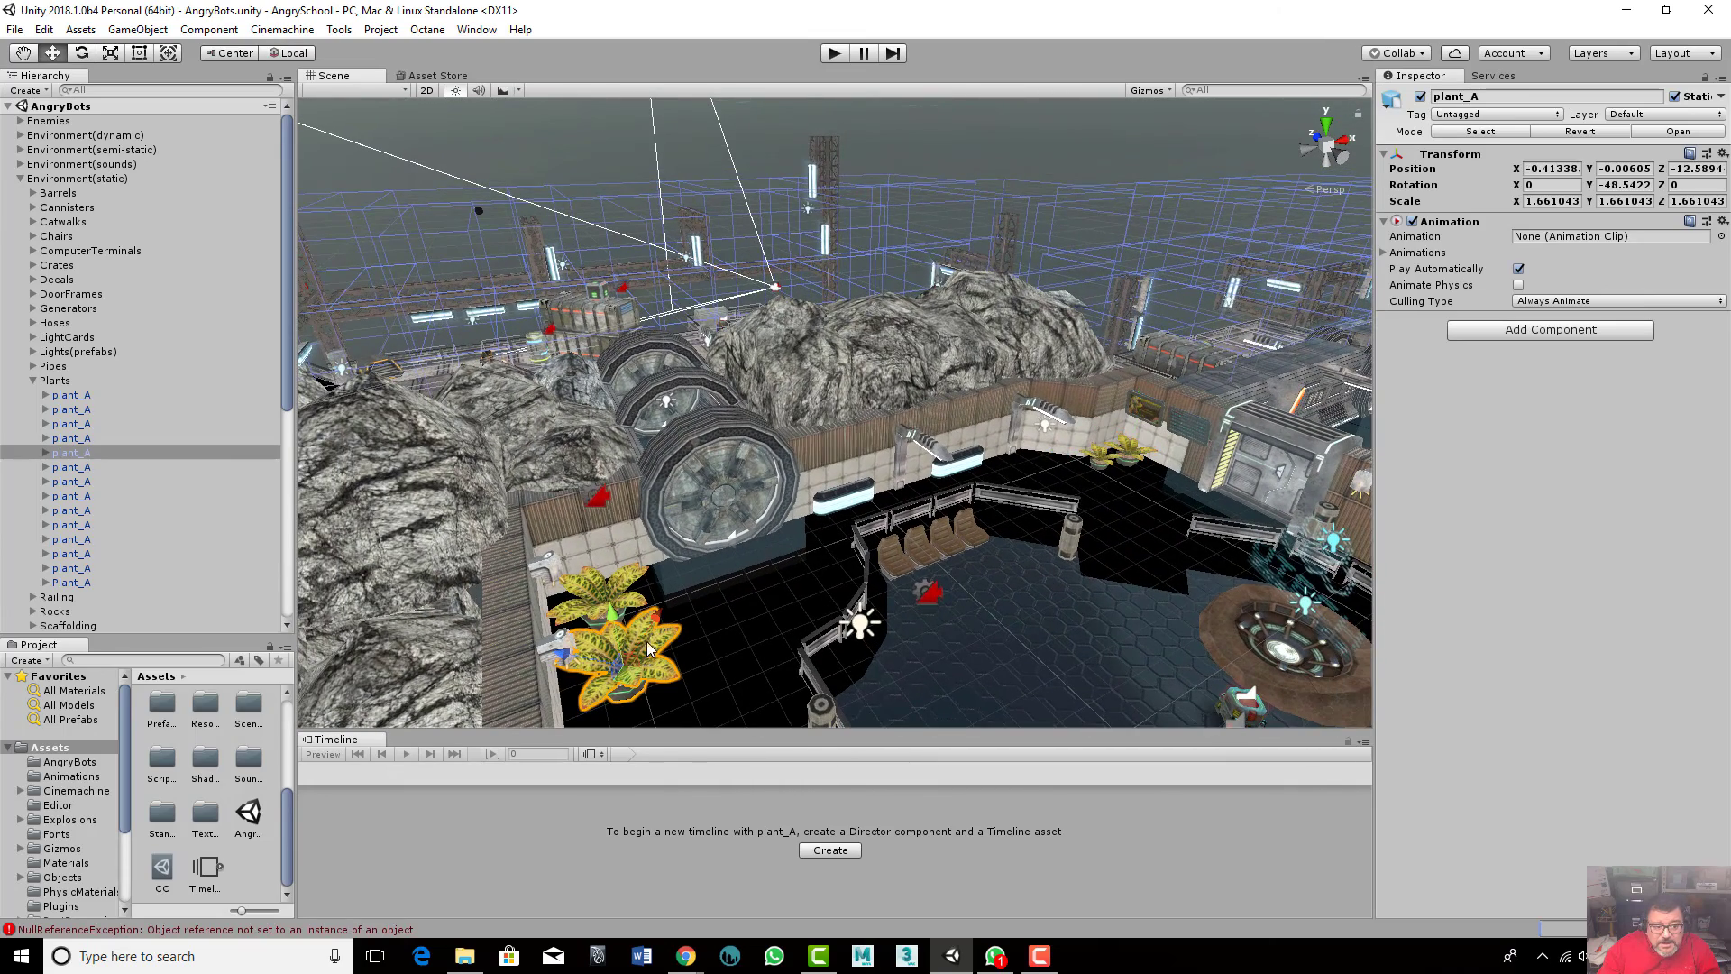
click(633, 615)
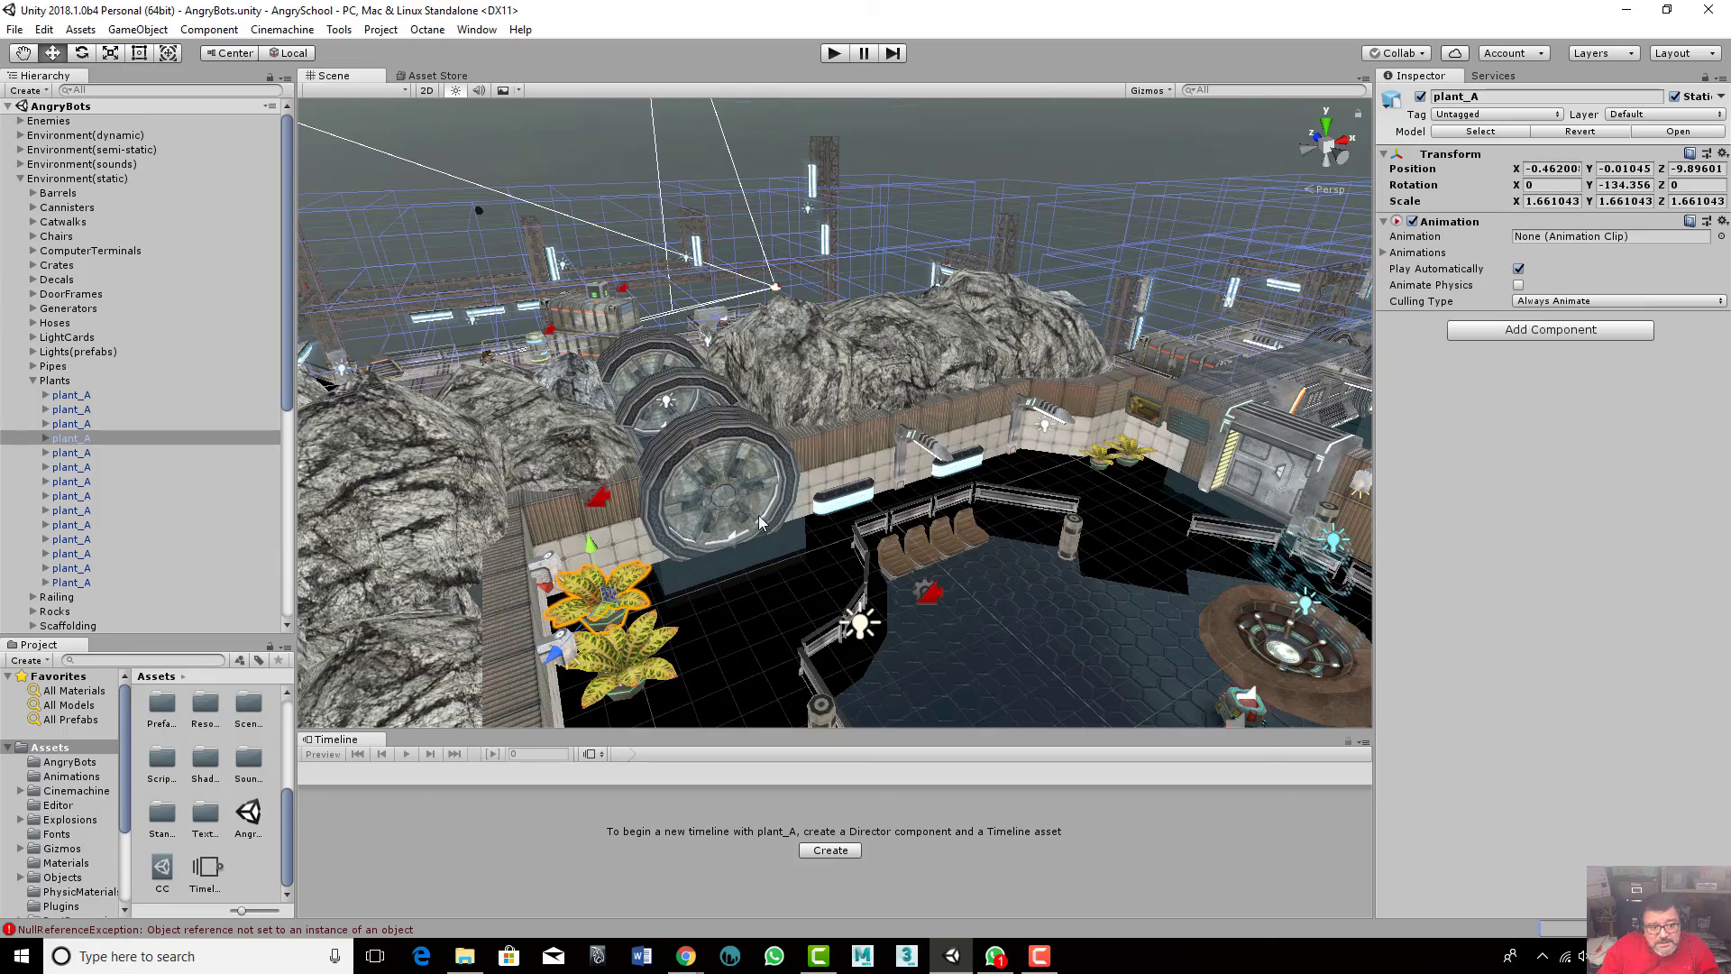
- Orbit and zoom around the rocks and tunnel section of the level to examine it
alt+drag(994, 509, 387, 555)
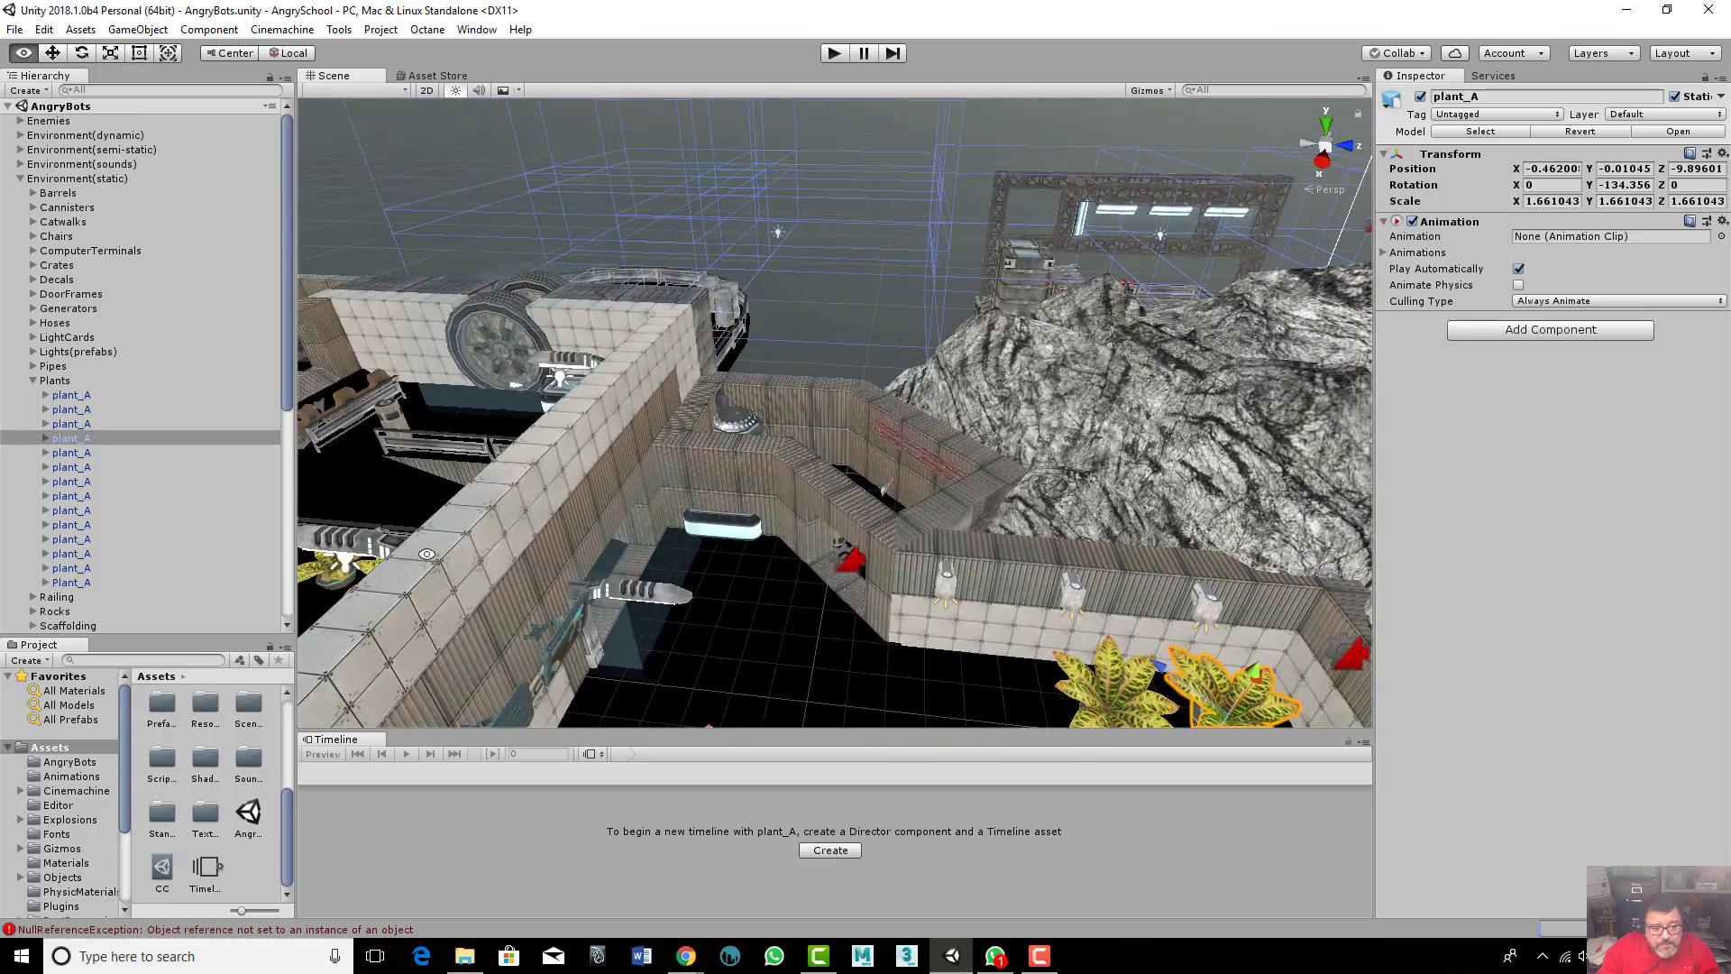
scroll(711, 552, down, 3)
scroll(711, 552, down, 5)
middle_drag(907, 655, 741, 386)
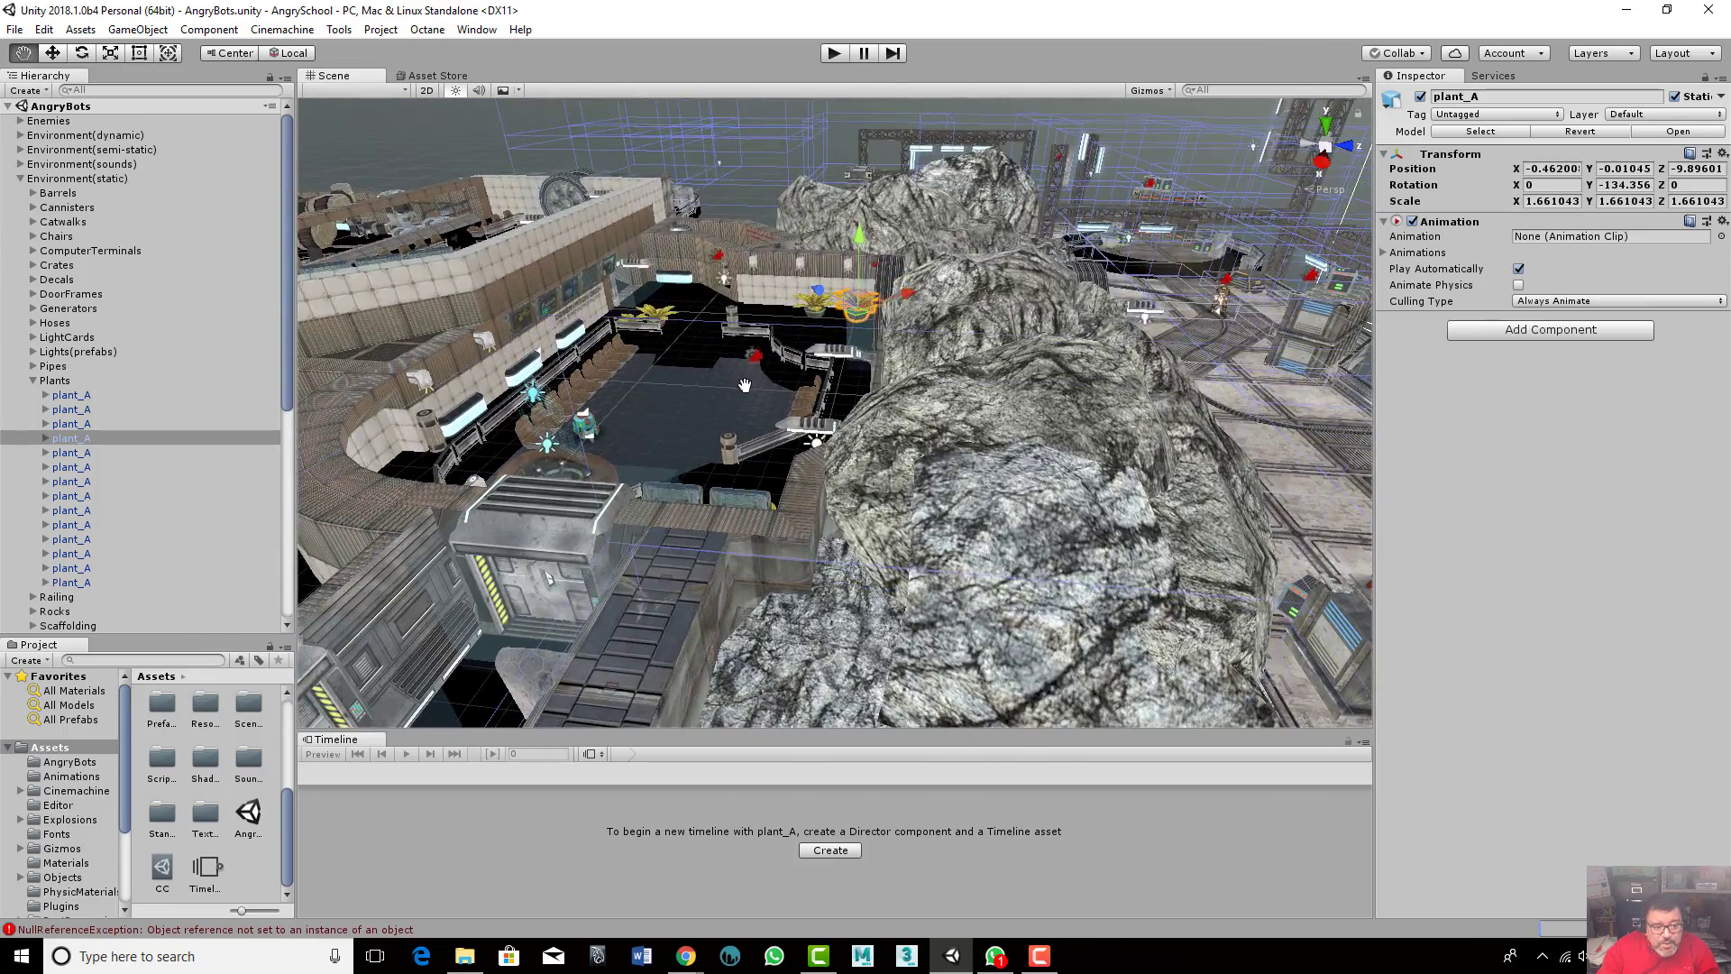
alt+drag(742, 386, 311, 431)
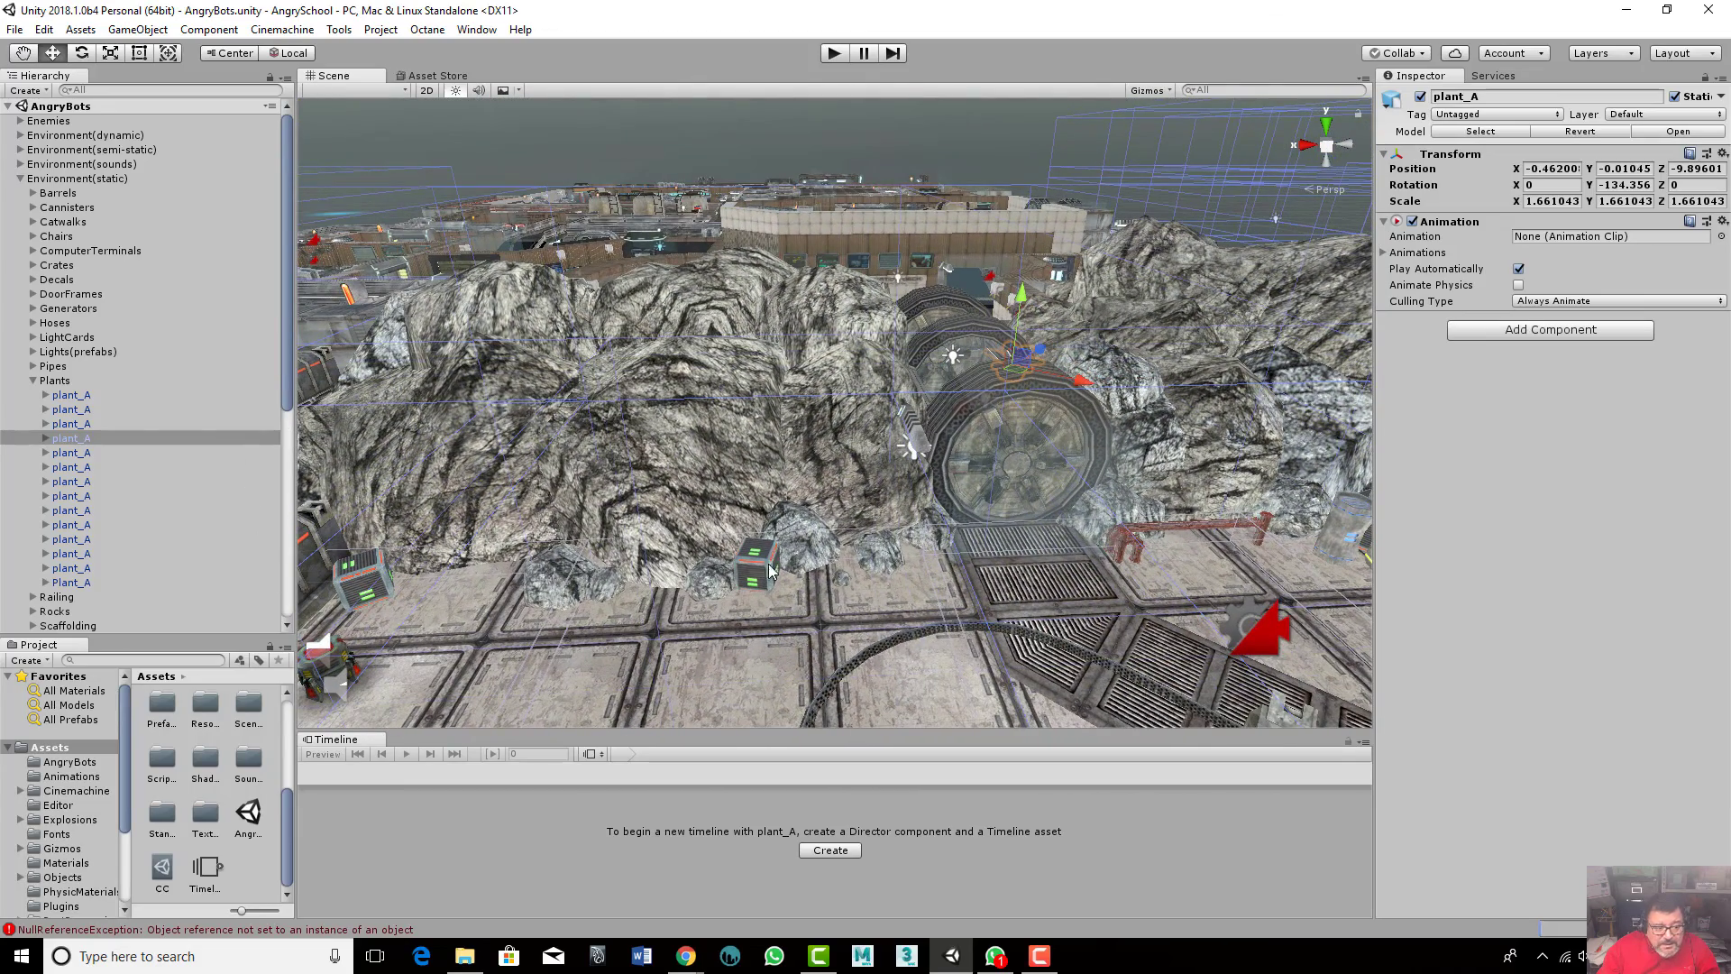
alt+drag(772, 570, 696, 538)
scroll(707, 528, up, 4)
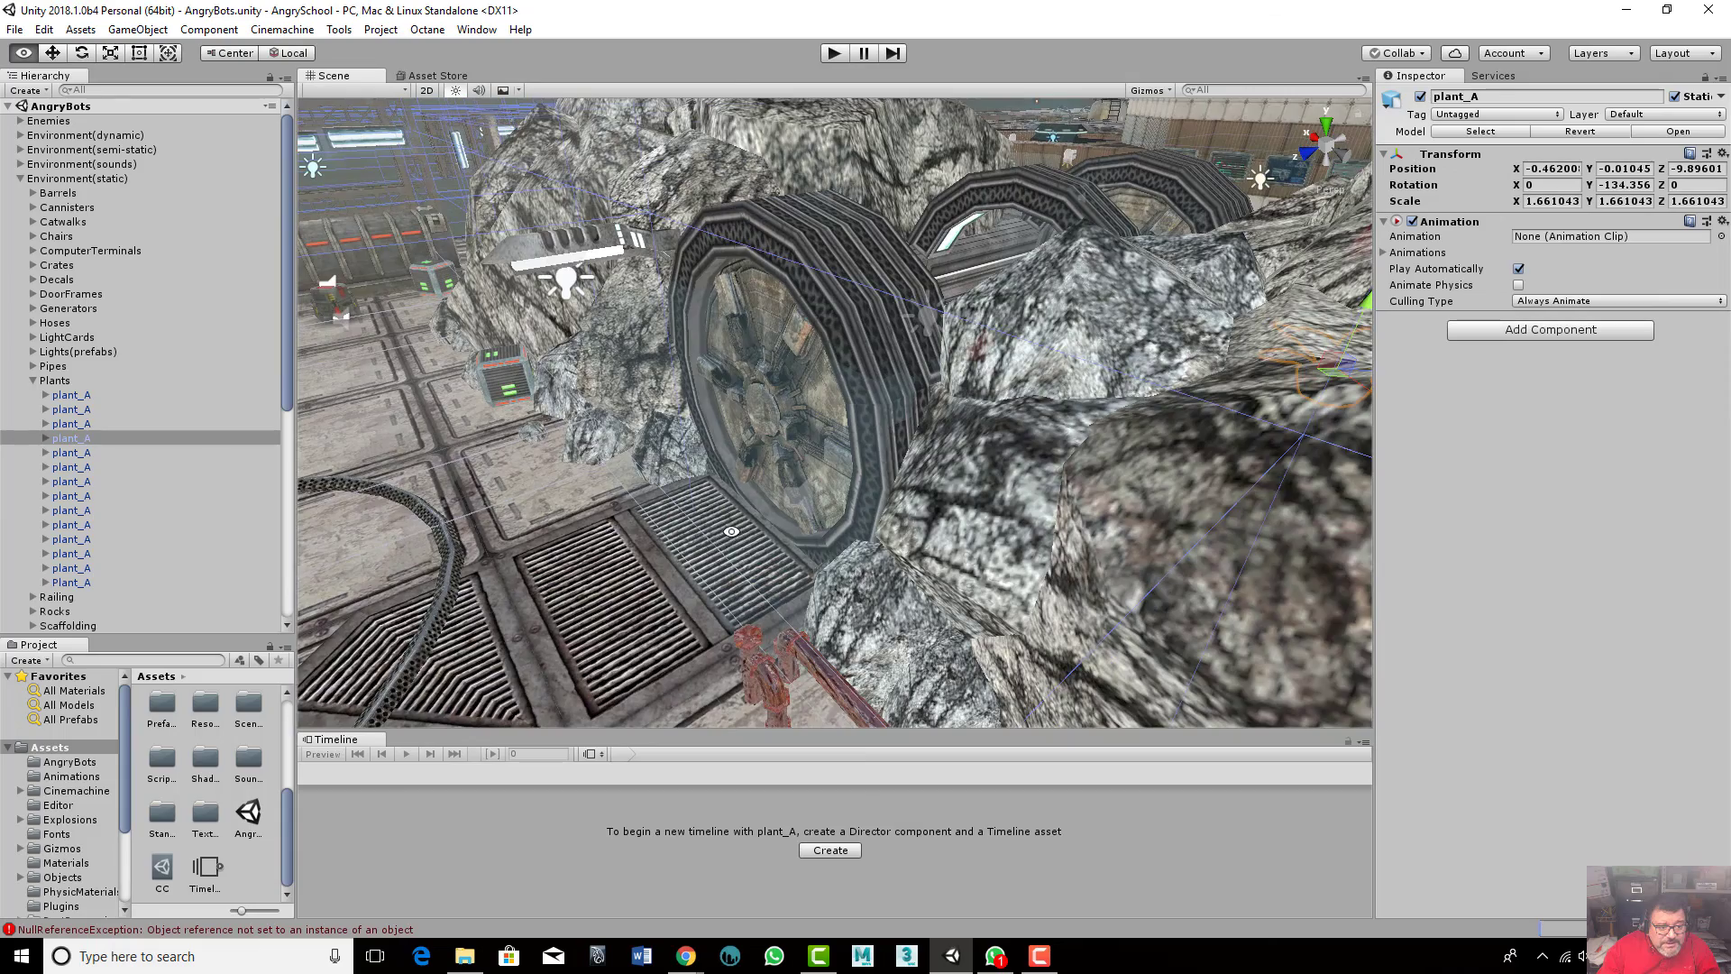
scroll(704, 546, down, 6)
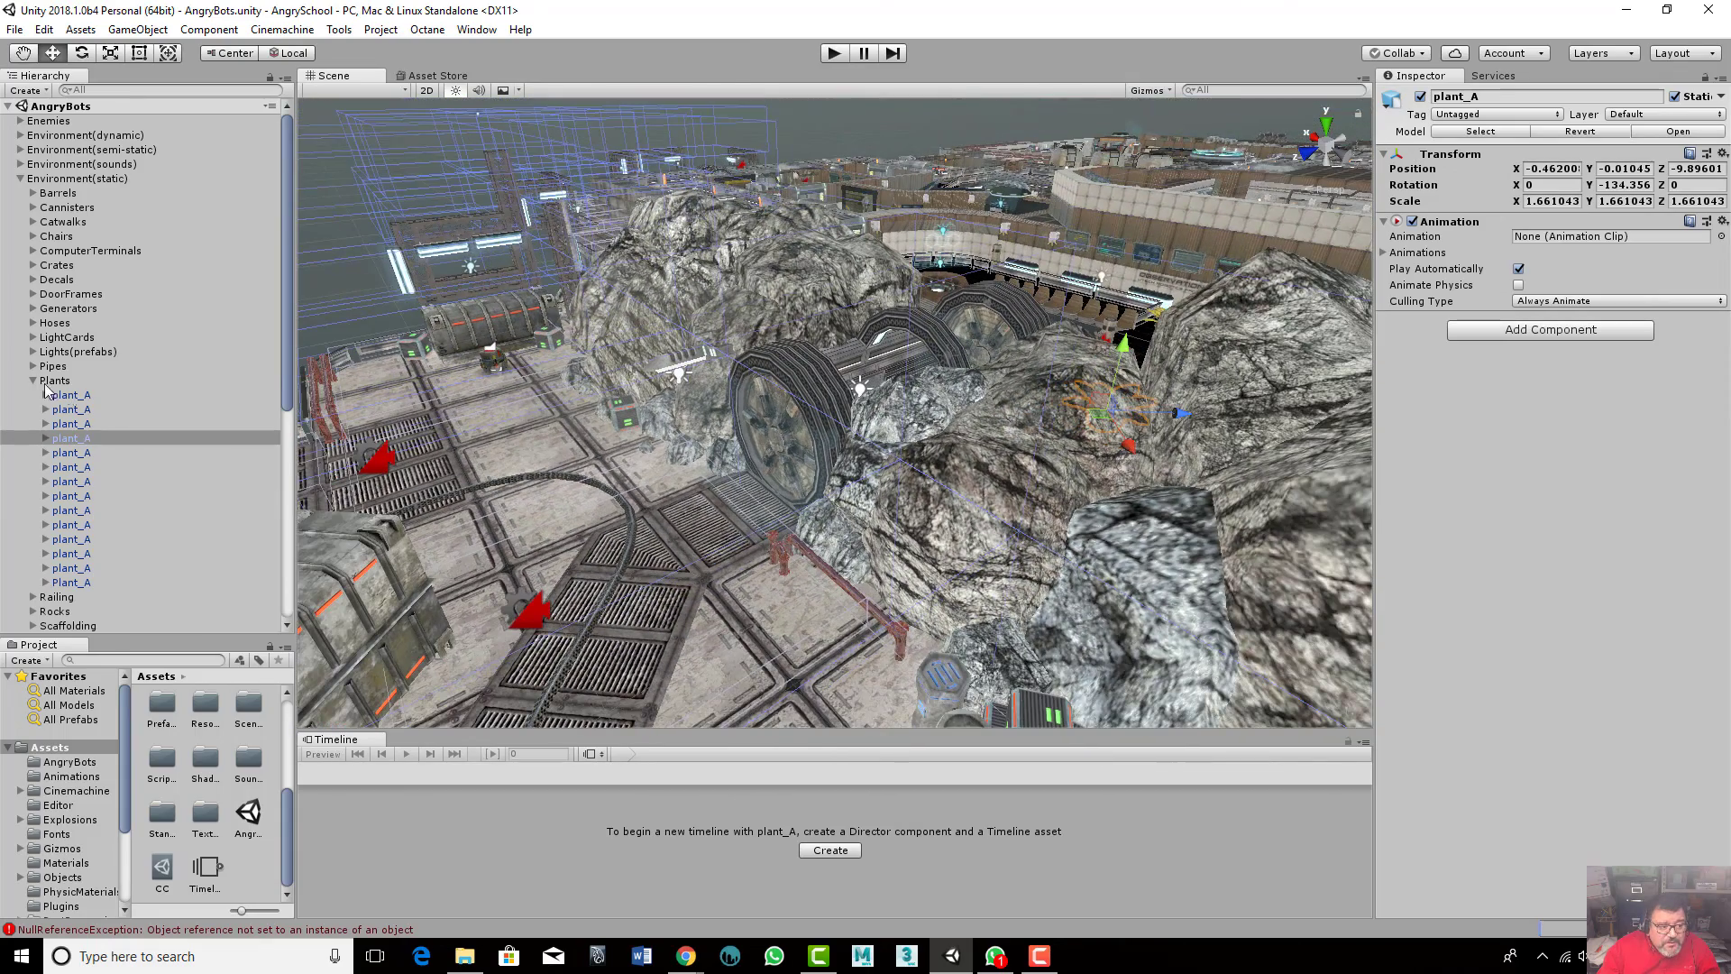
- Collapse the Plants and Environment(static) groups in the Hierarchy
click(34, 381)
click(21, 180)
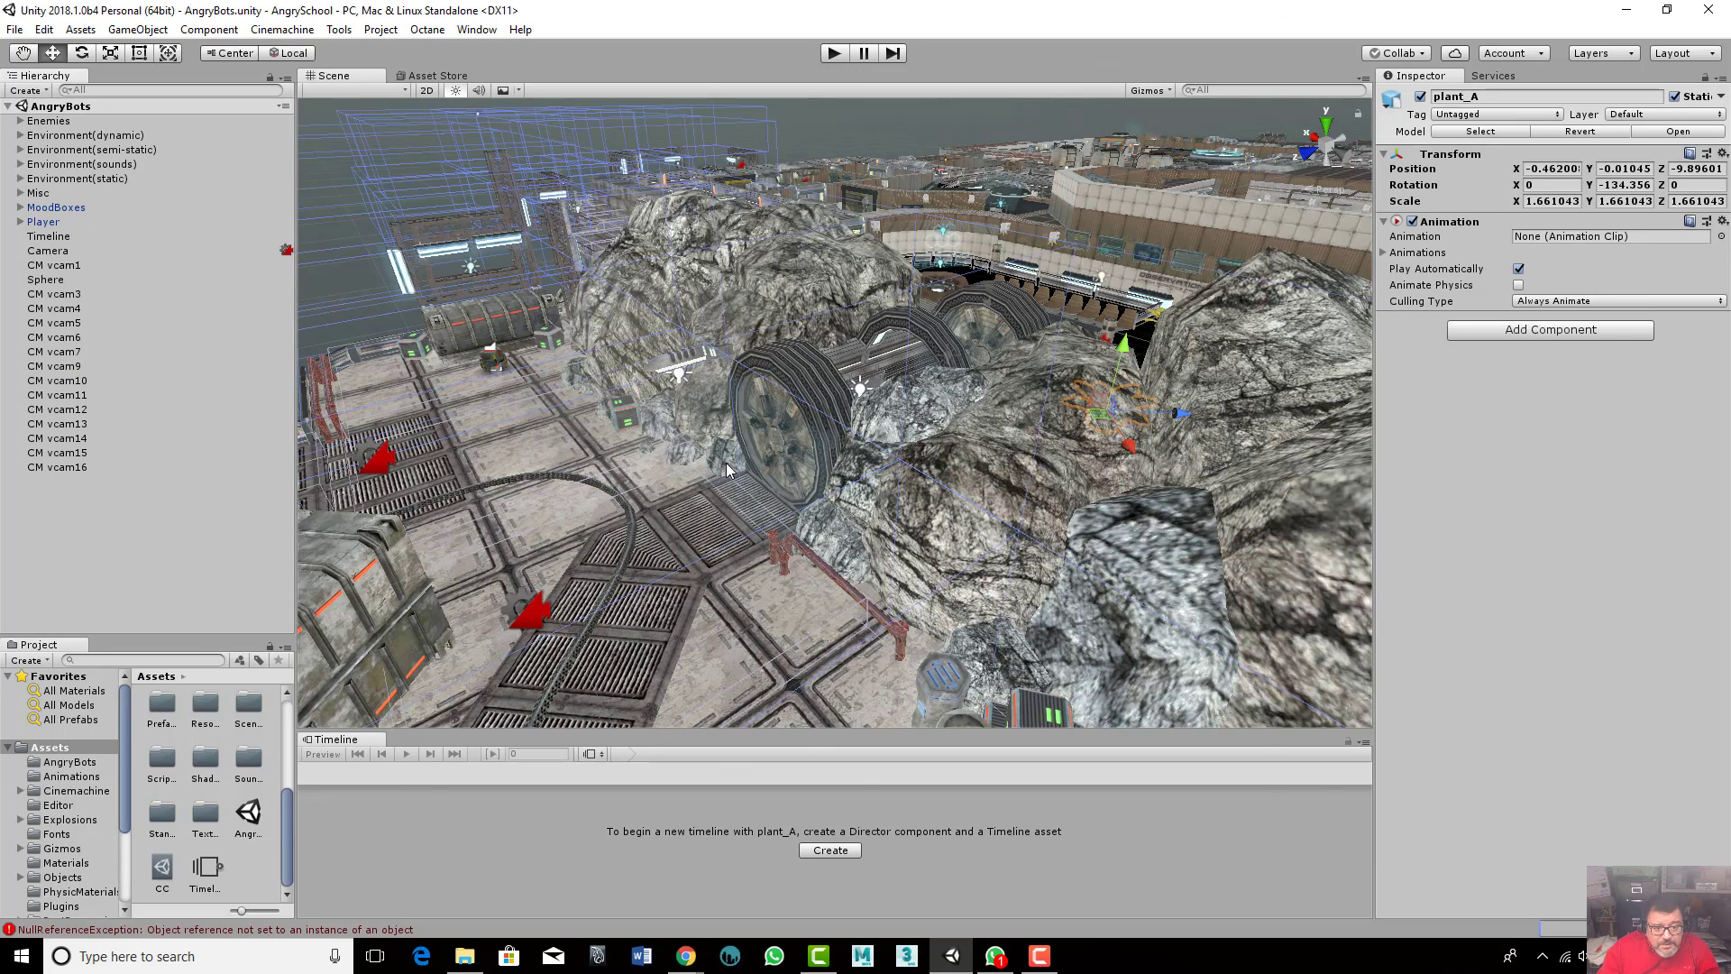
scroll(727, 466, down, 5)
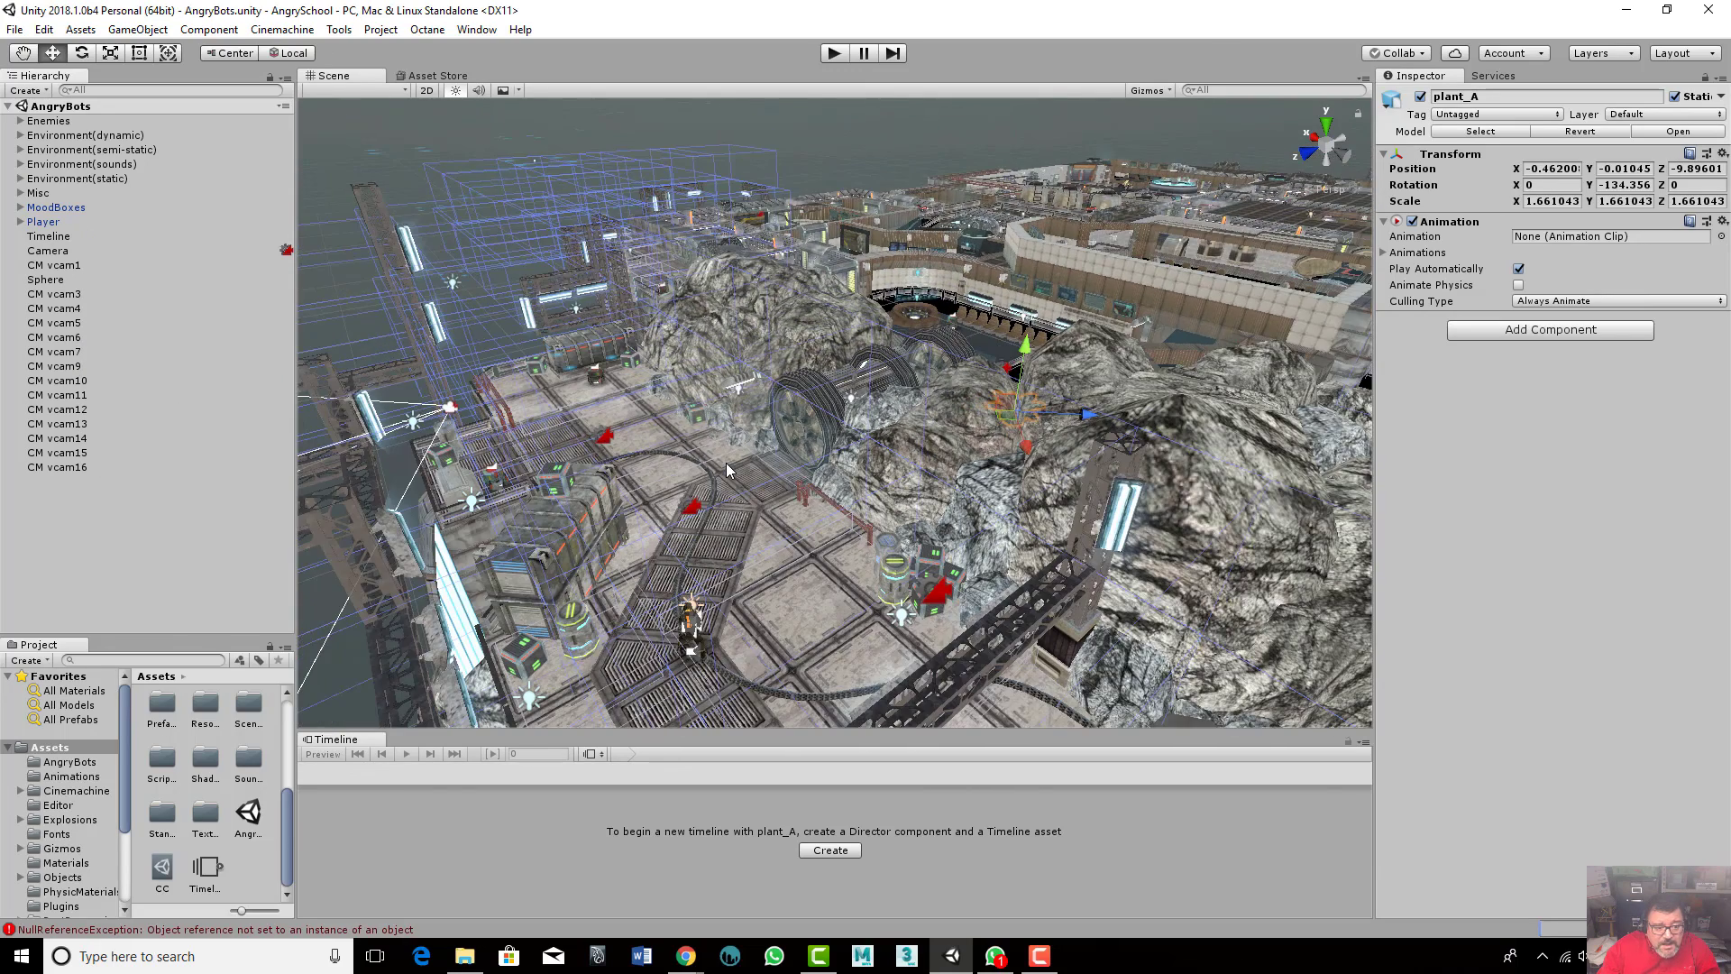
alt+drag(727, 466, 737, 522)
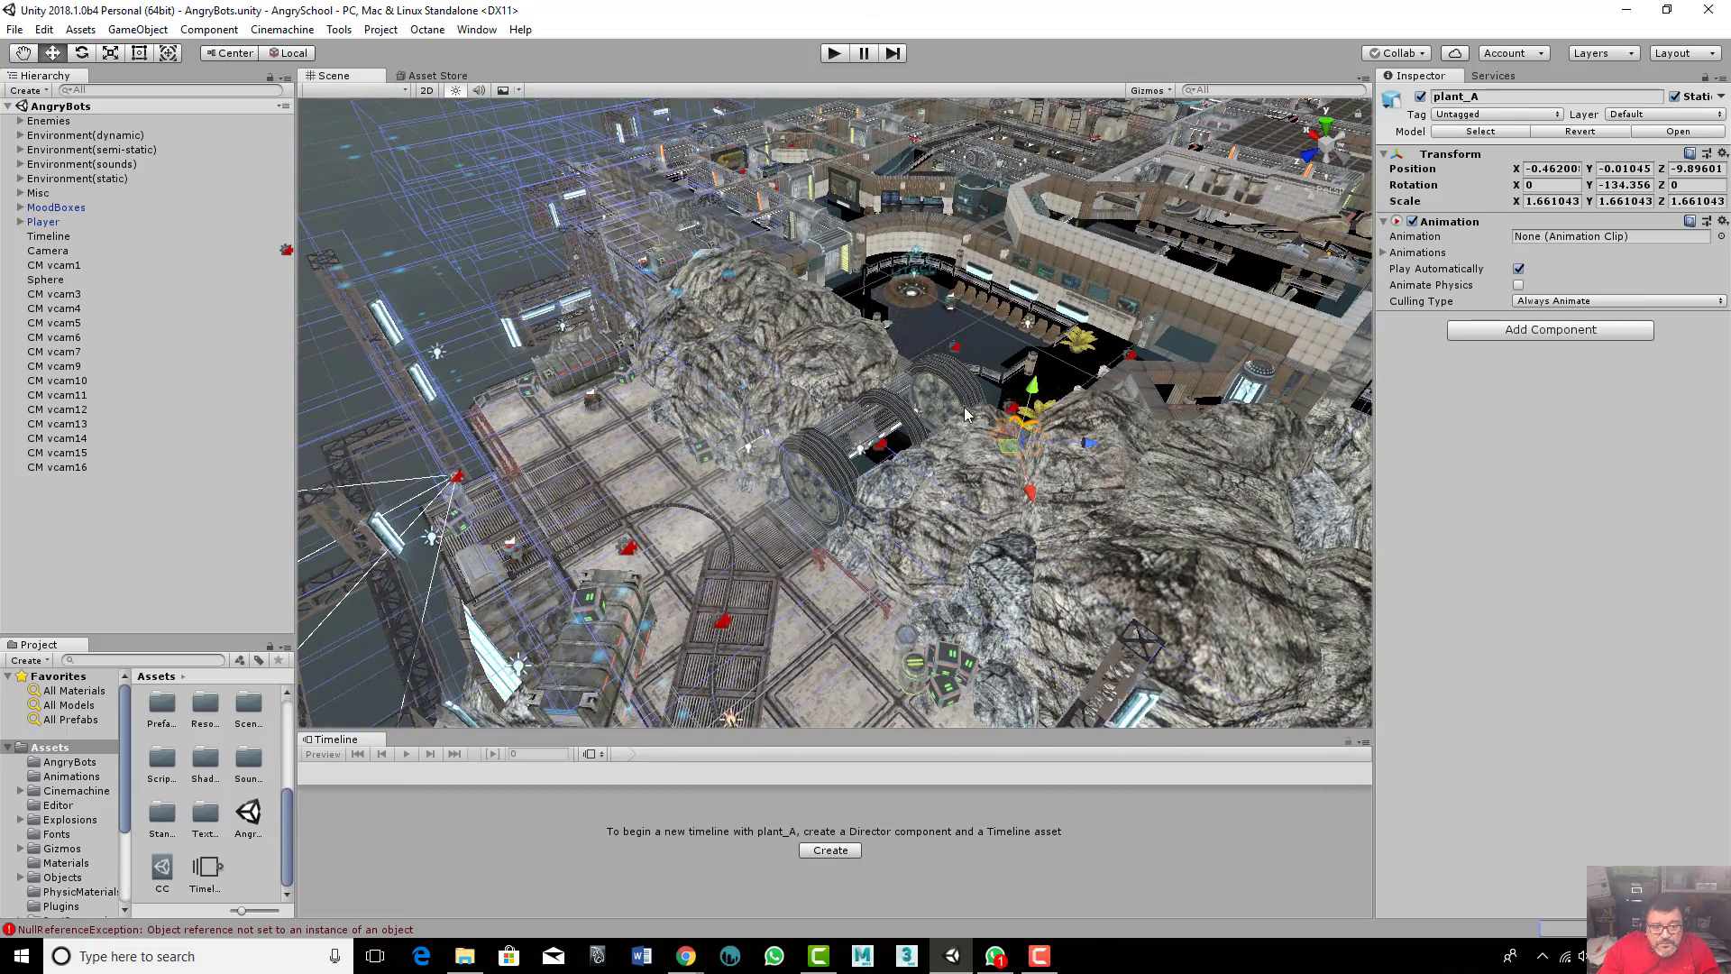
middle_drag(1079, 415, 739, 557)
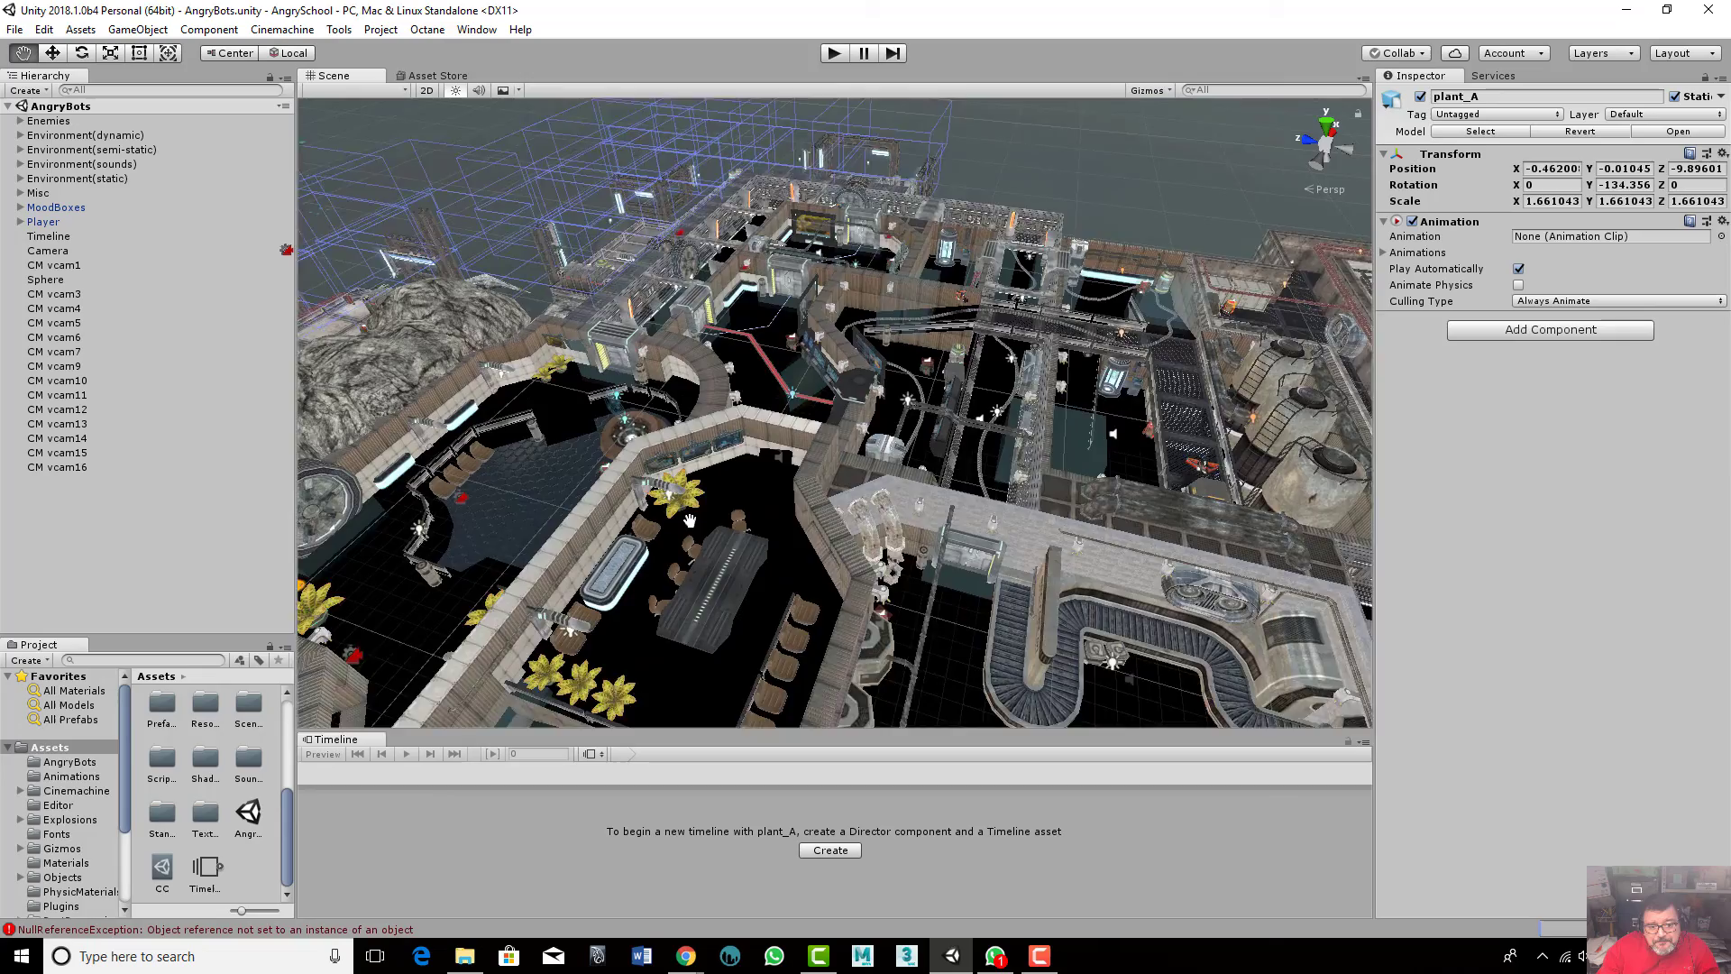
alt+drag(740, 557, 1151, 415)
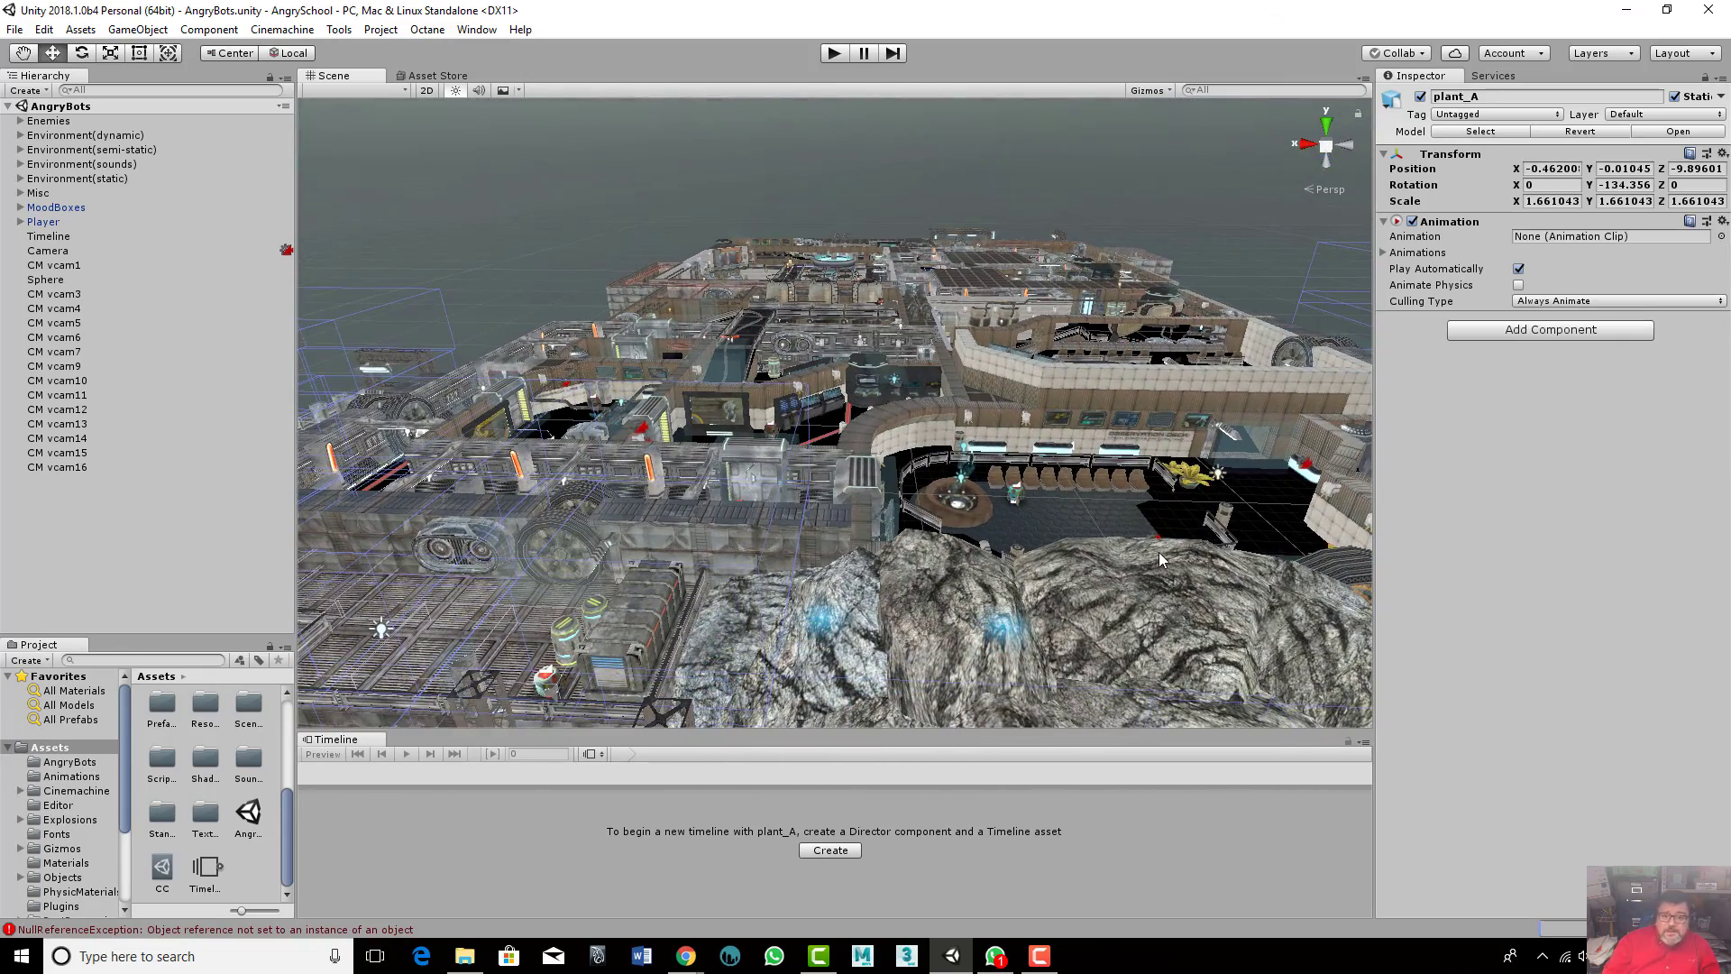